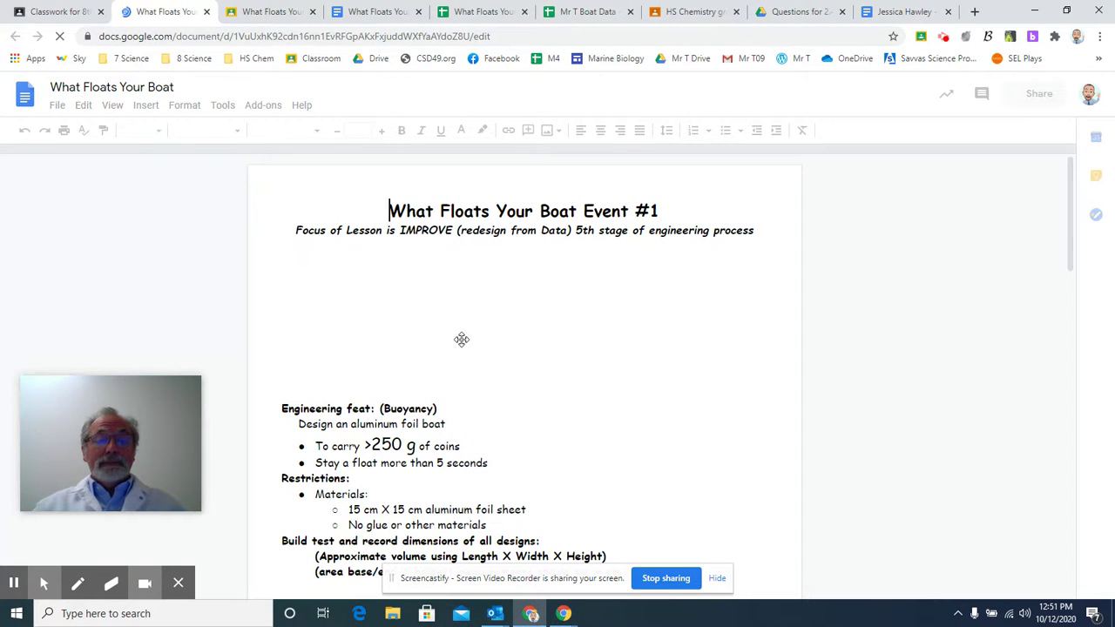
Step: Review the boat lesson document's design instructions and its Initial Boat Designs class data table
scroll(457, 353, down, 3)
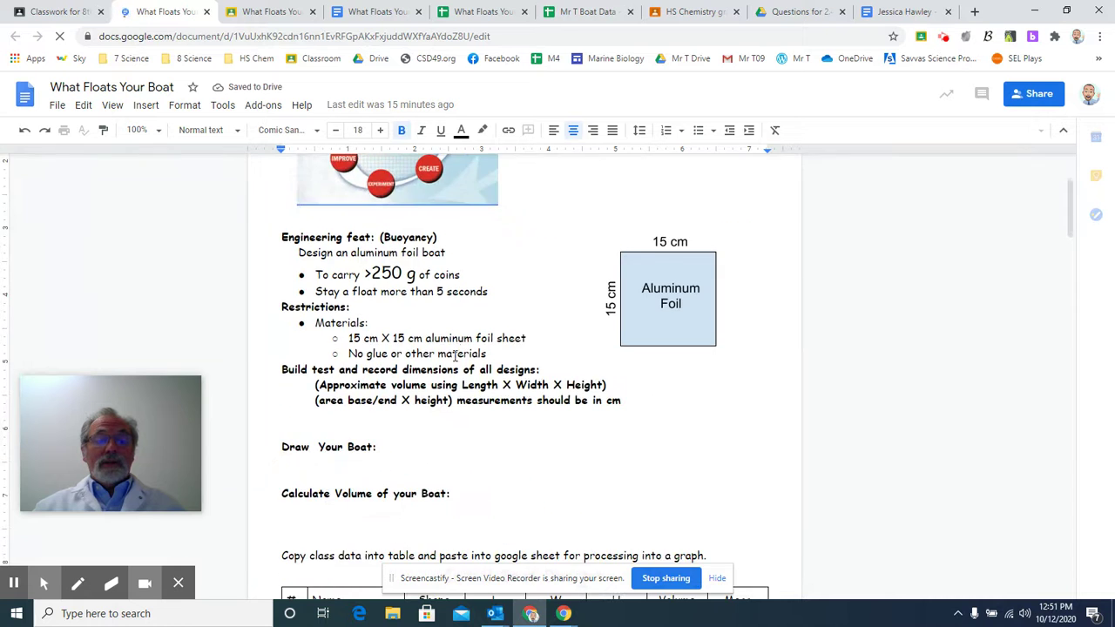
double_click(385, 422)
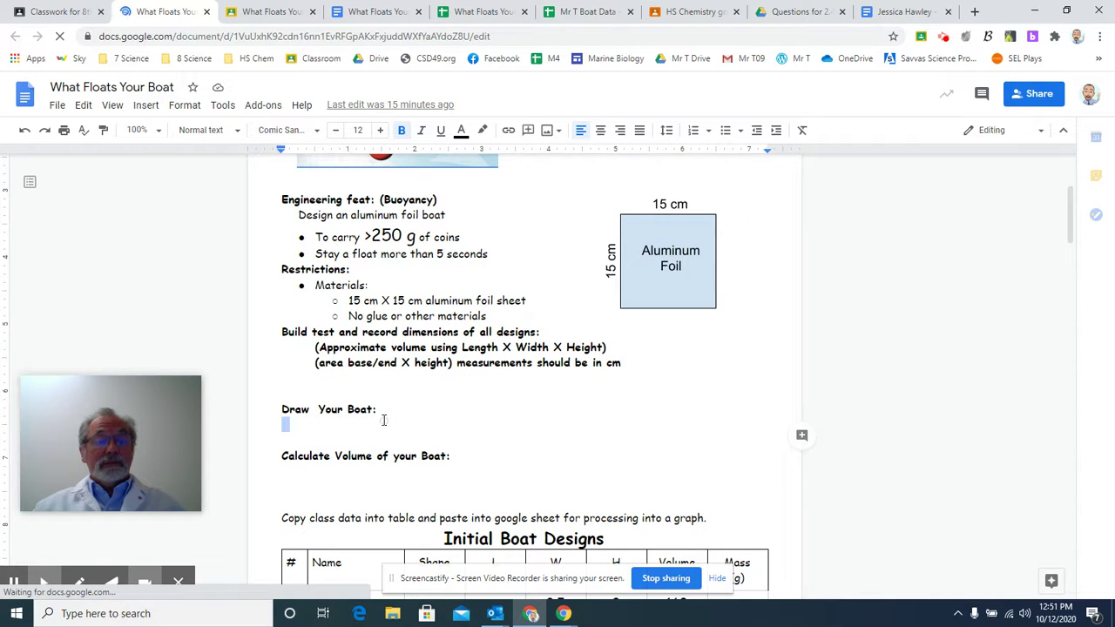
scroll(384, 420, down, 3)
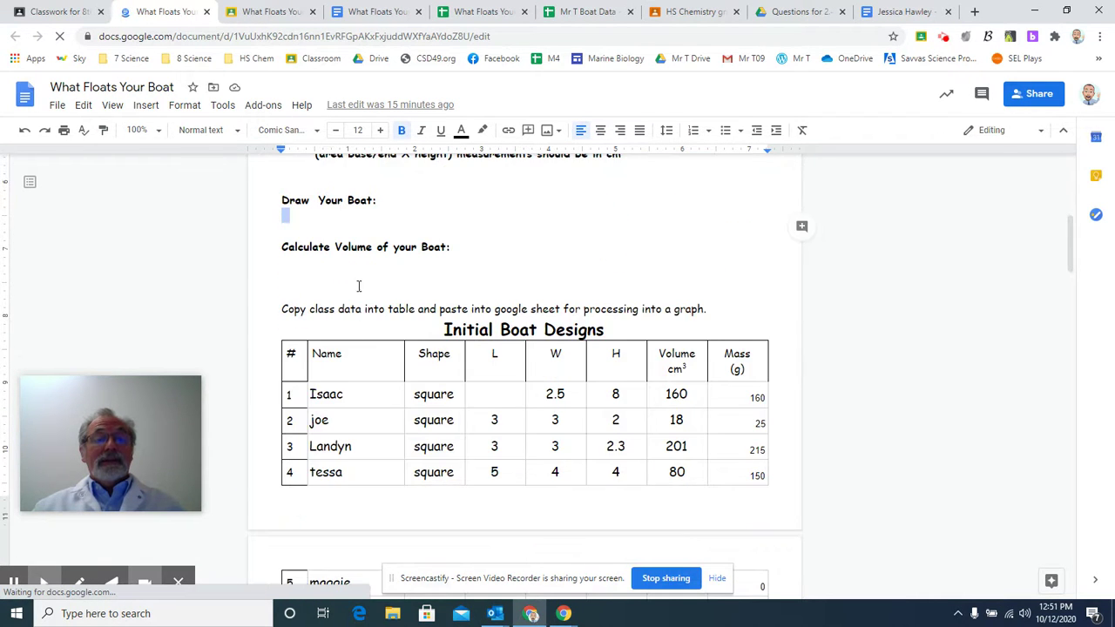
double_click(356, 276)
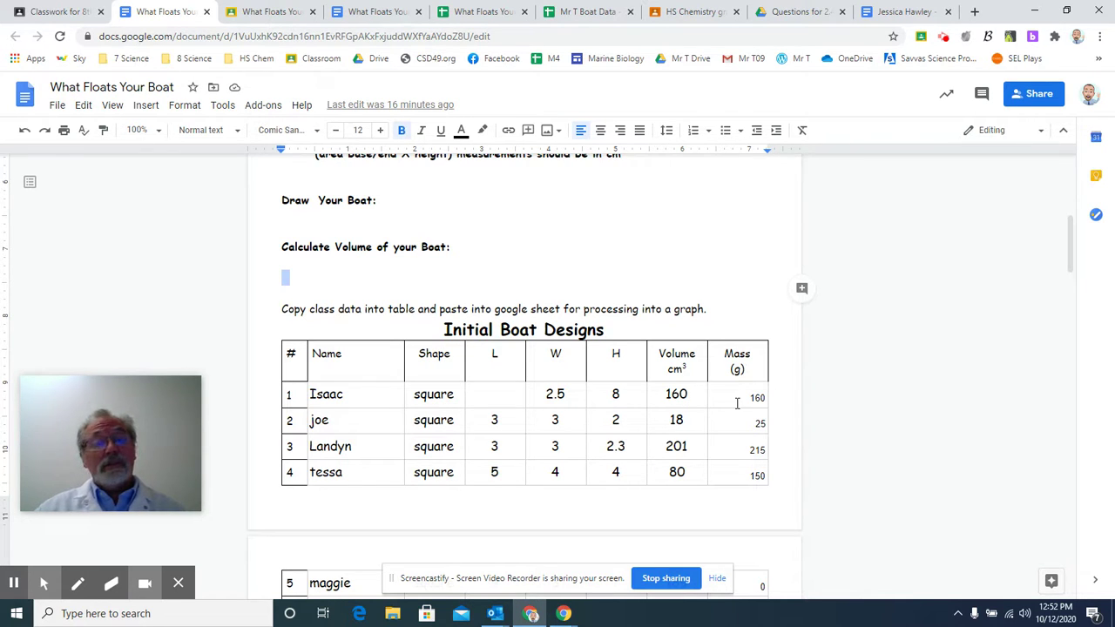
scroll(588, 382, down, 6)
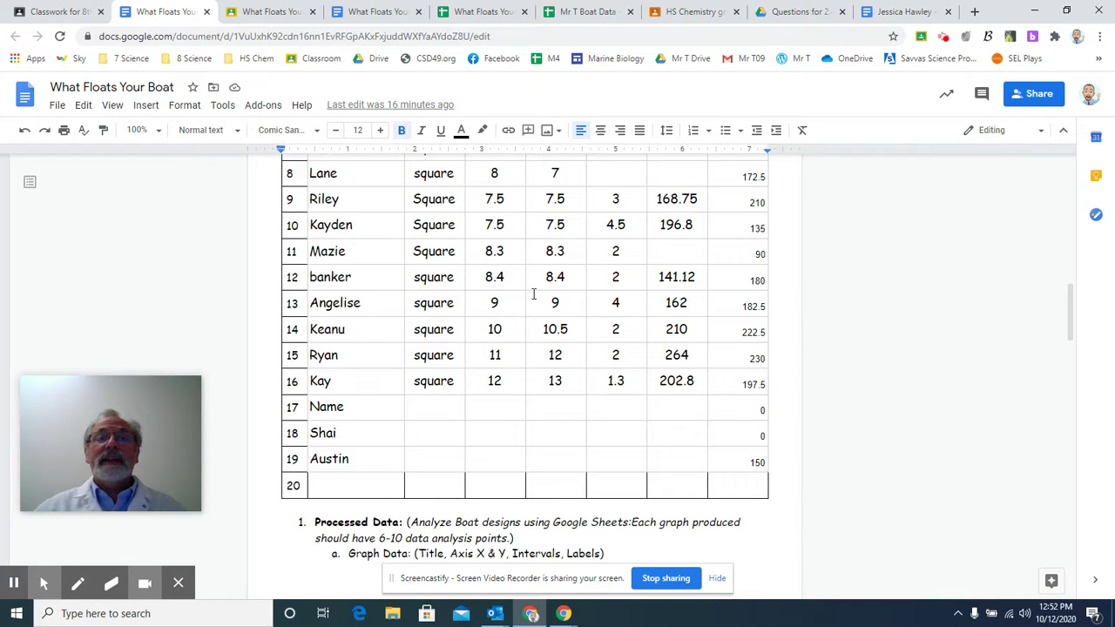
Step: Switch to the What Floats Your Boat spreadsheet and make a copy of it named "Mr T Boat Data"
click(483, 12)
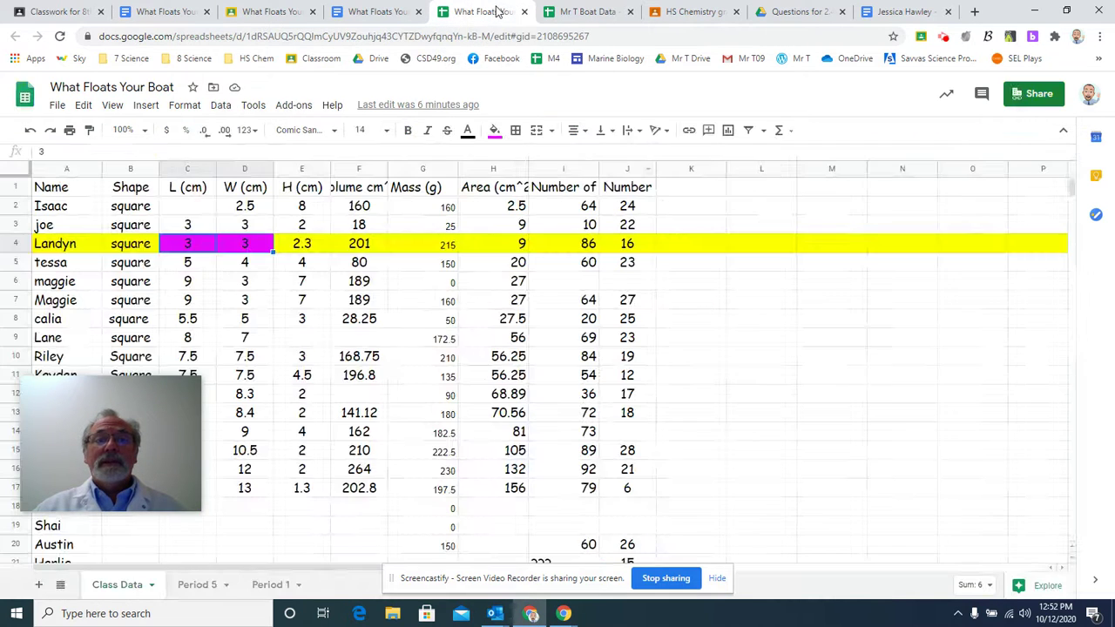
click(57, 105)
click(84, 105)
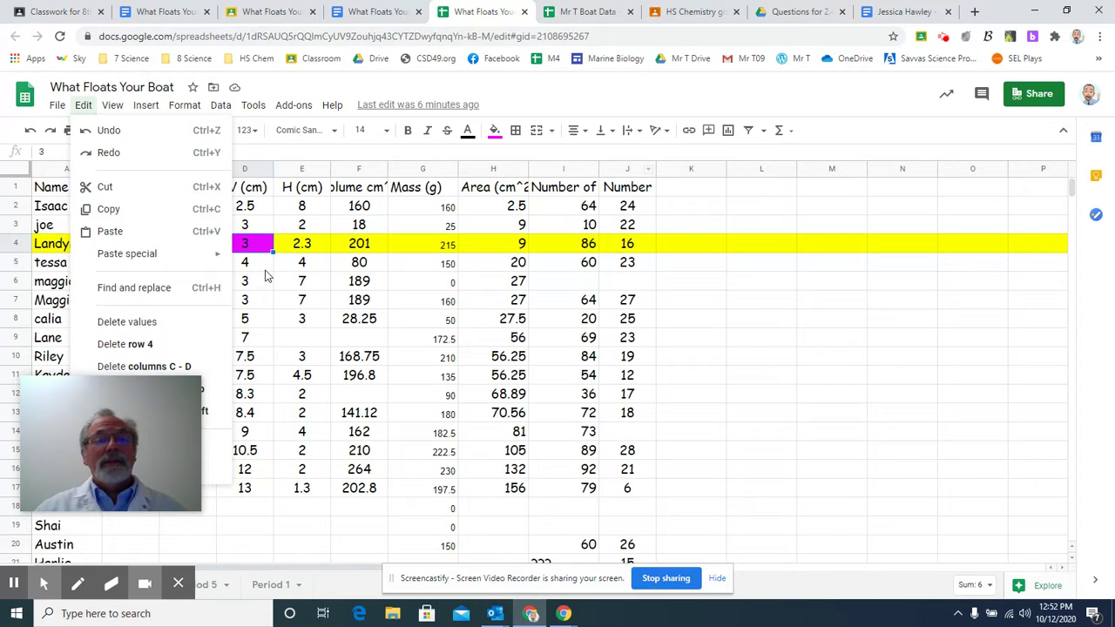
click(269, 270)
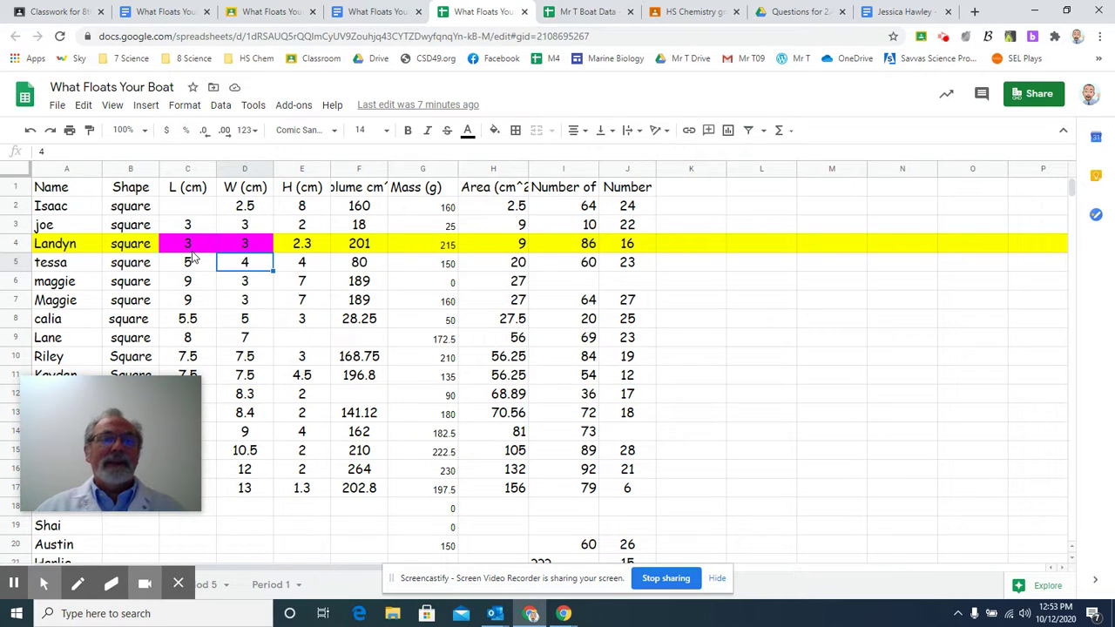
click(57, 106)
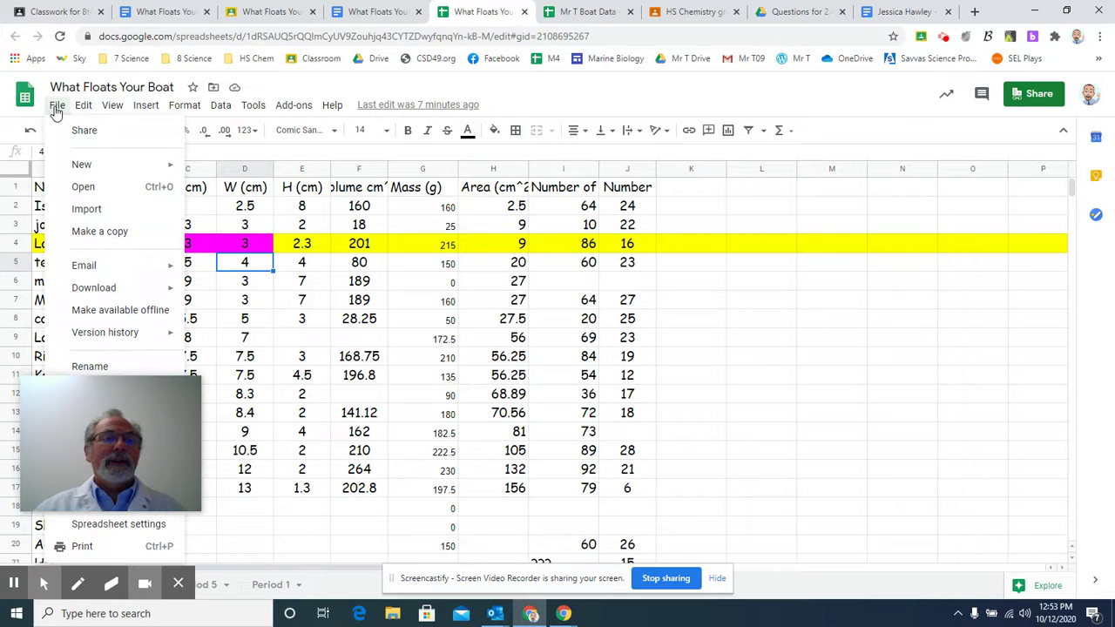
click(89, 231)
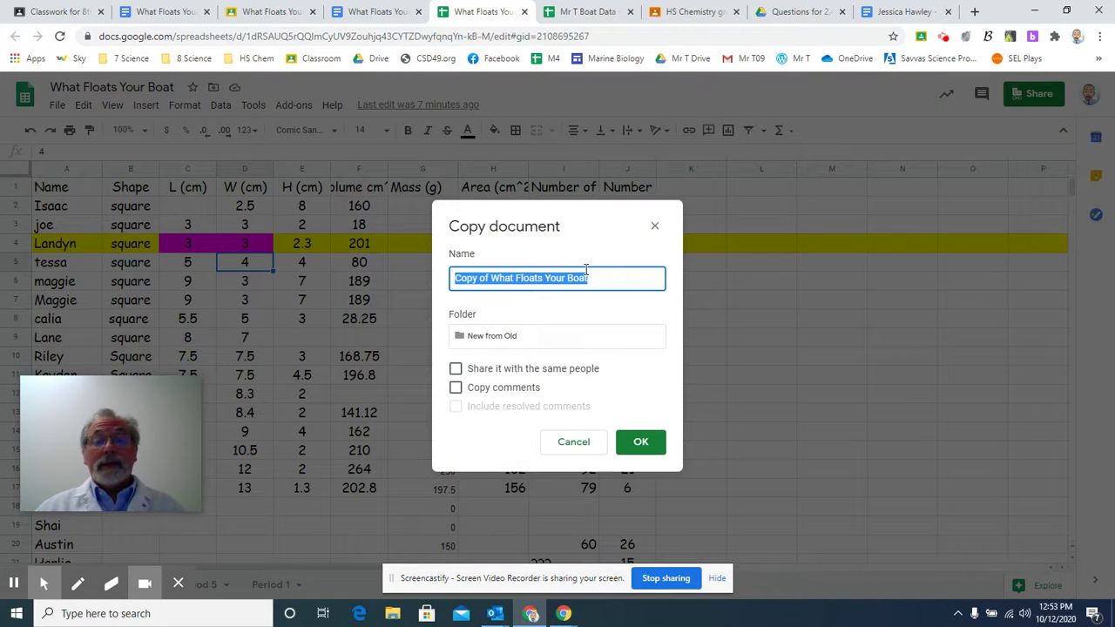
text(Mr)
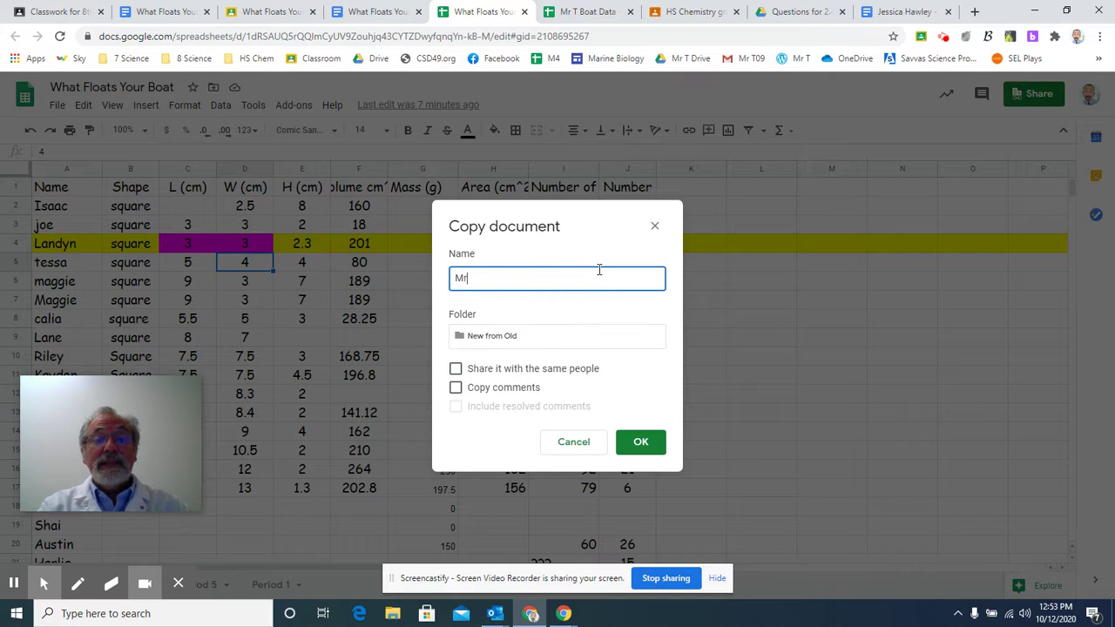
text( T Bo)
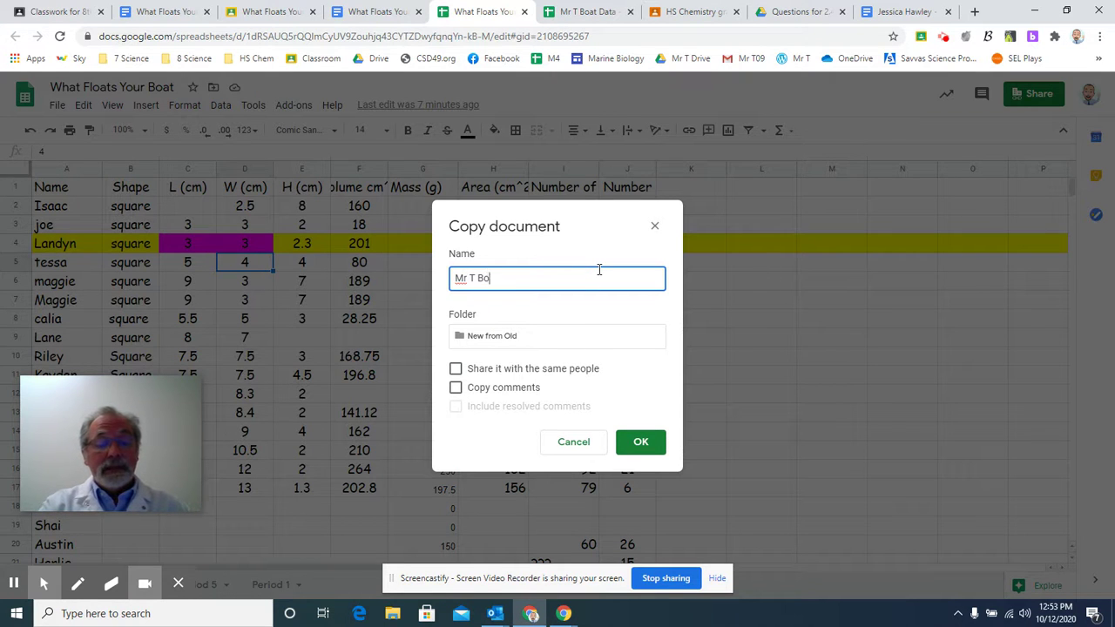
text(at Data)
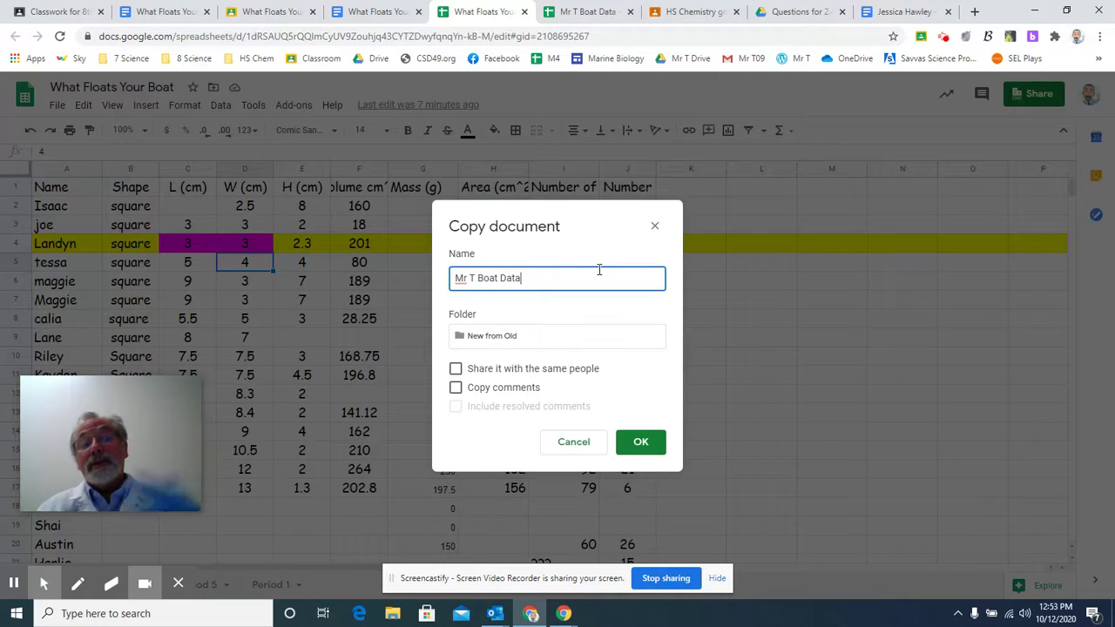
click(651, 438)
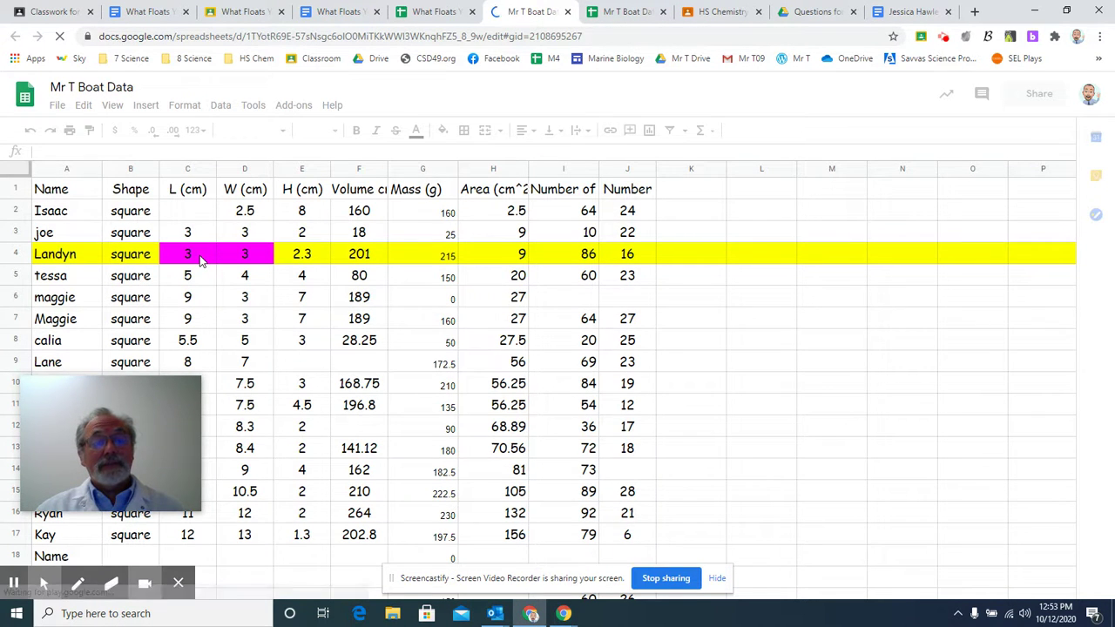
text(7.5)
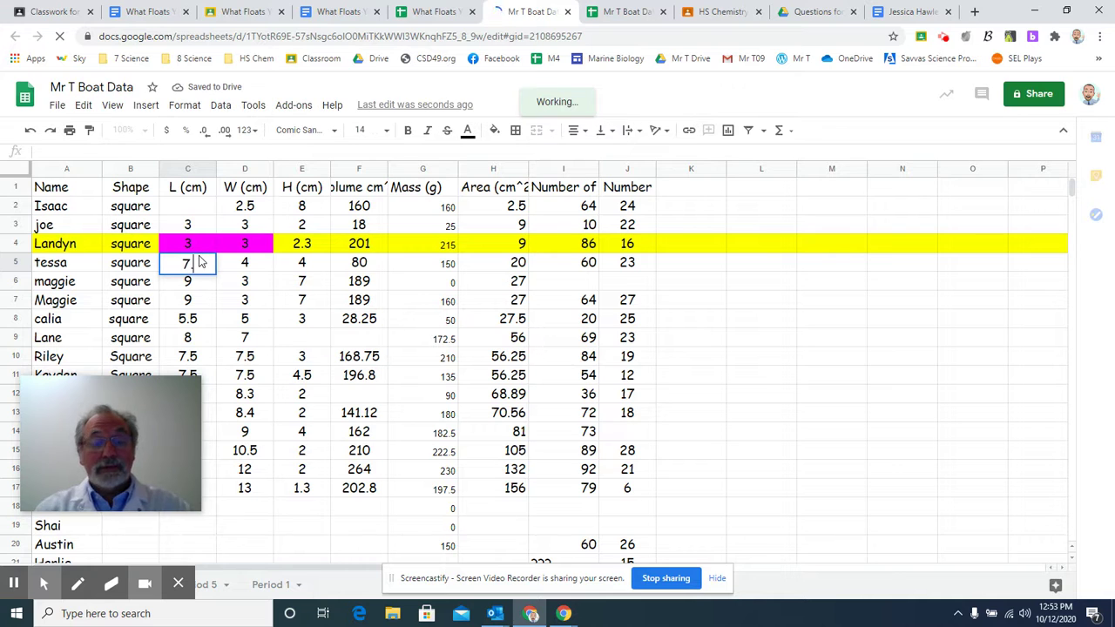
key(BackSpace)
key(BackSpace)
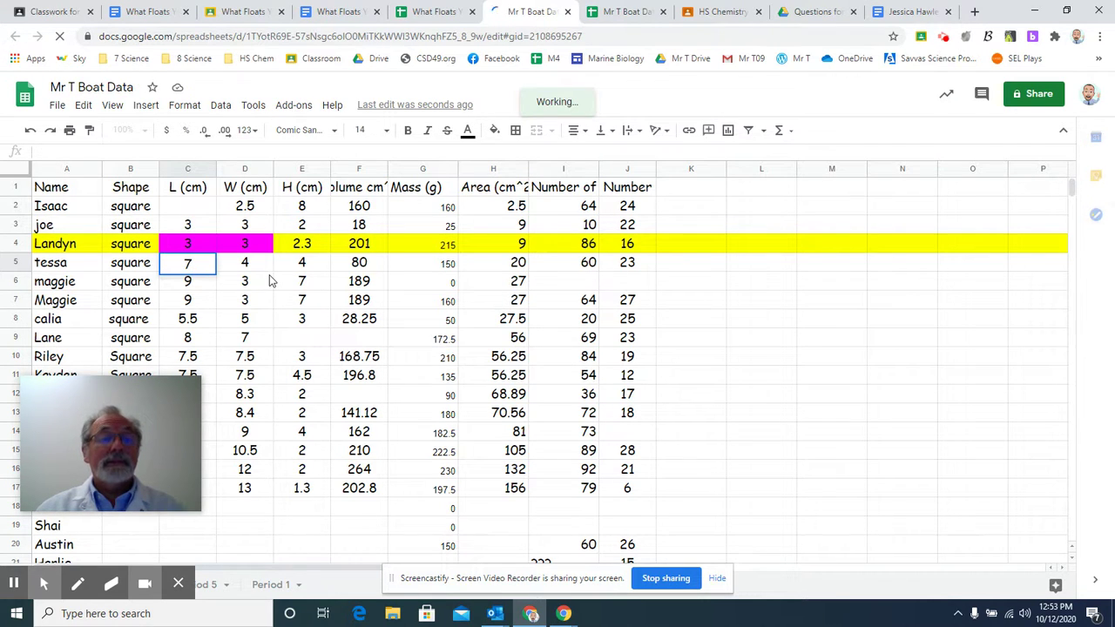
key(BackSpace)
click(251, 288)
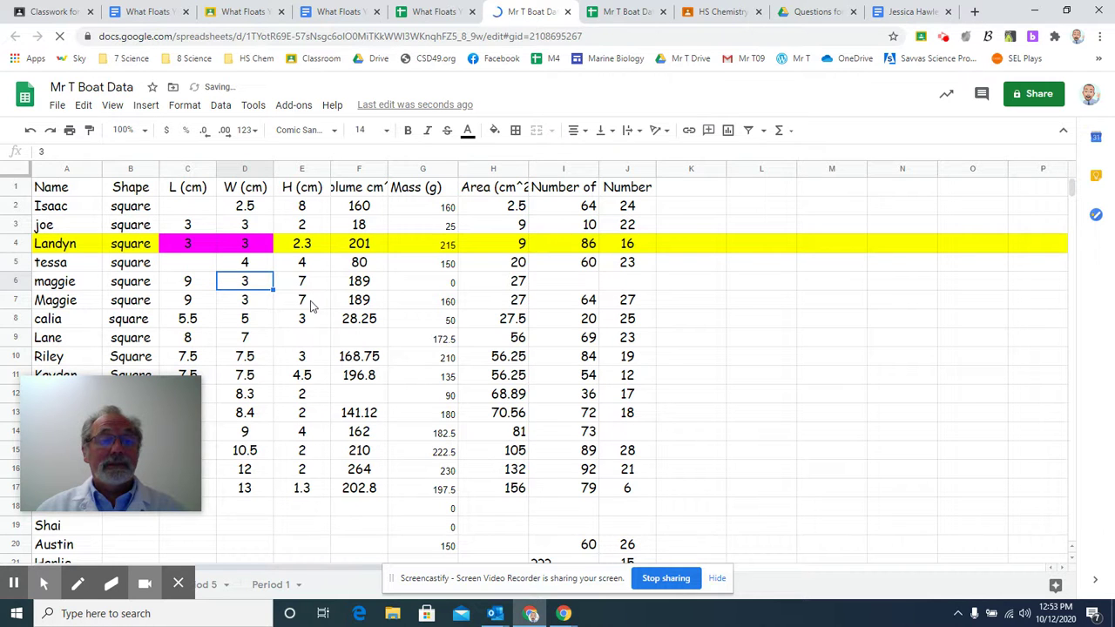
key(ctrl+z)
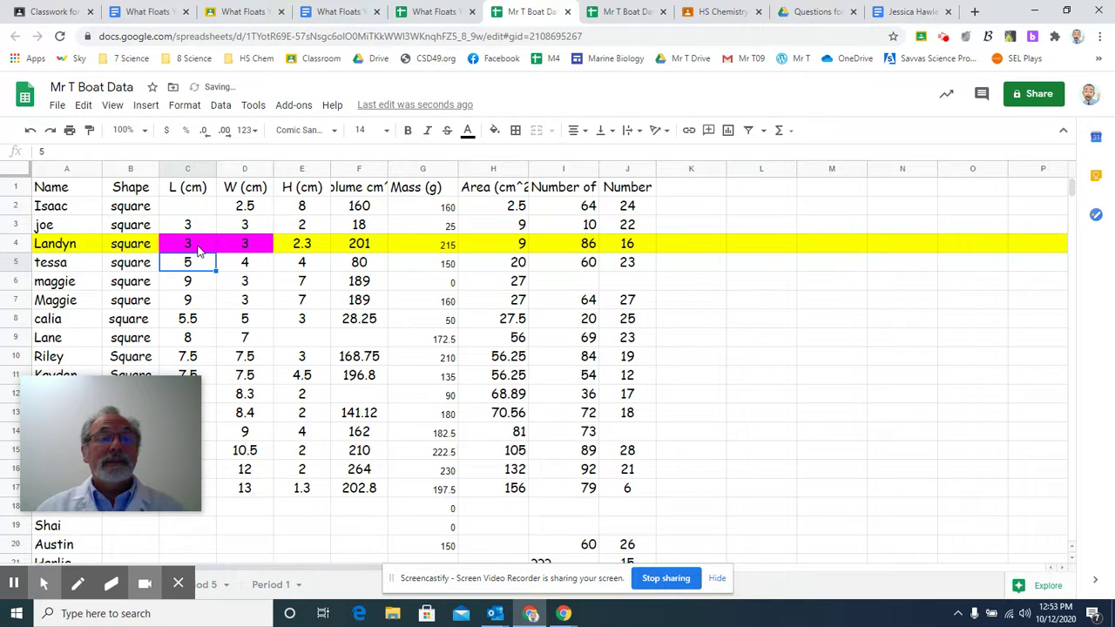
Step: Set both the L (cm) and W (cm) values in the highlighted row 4 to 7.5
click(198, 248)
text(7.5)
key(Tab)
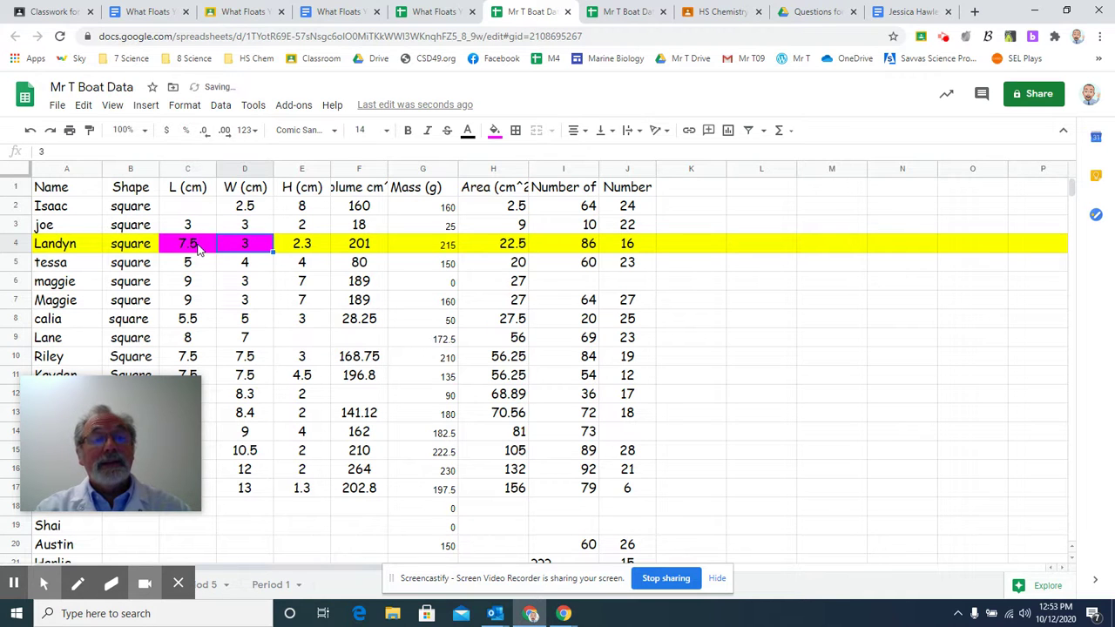
text(7.5)
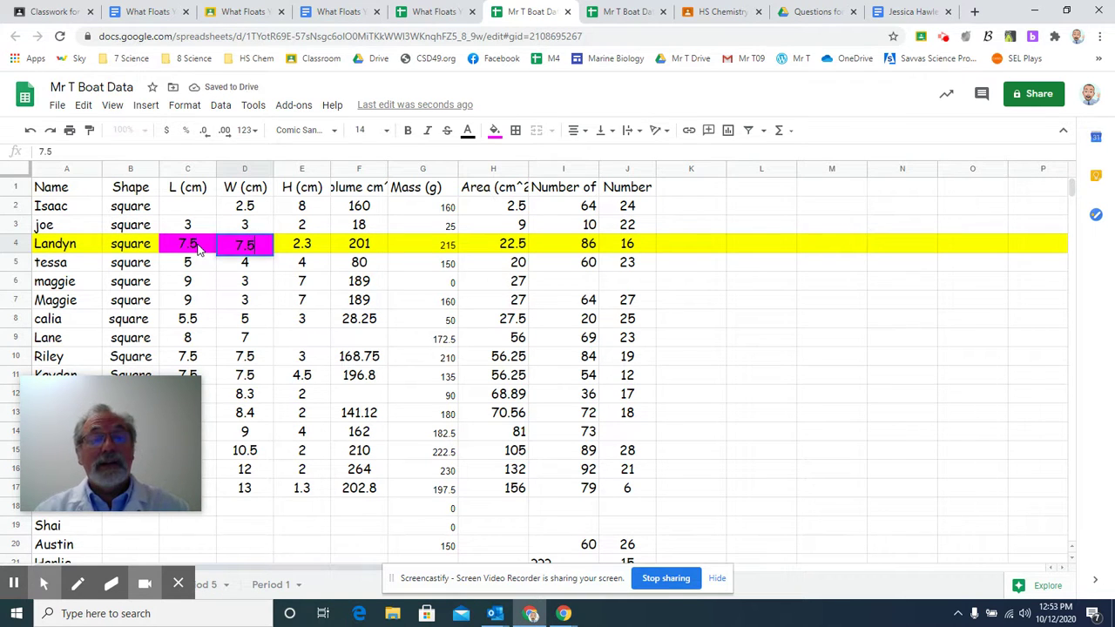
Step: Reset the fill color of the entire row 4 to none
click(13, 245)
click(494, 130)
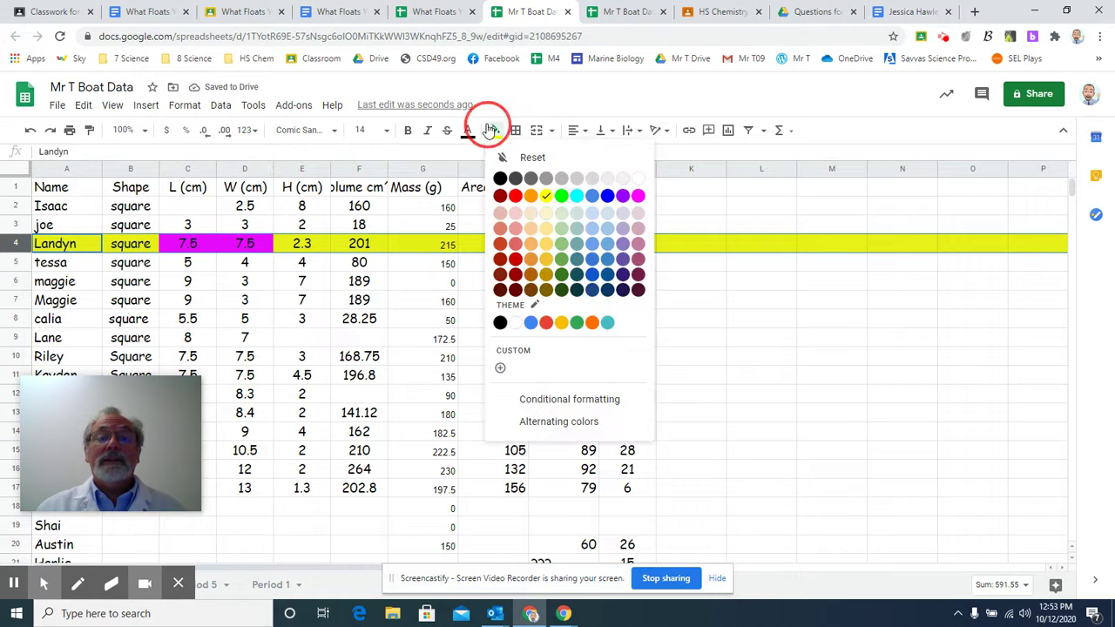
click(507, 160)
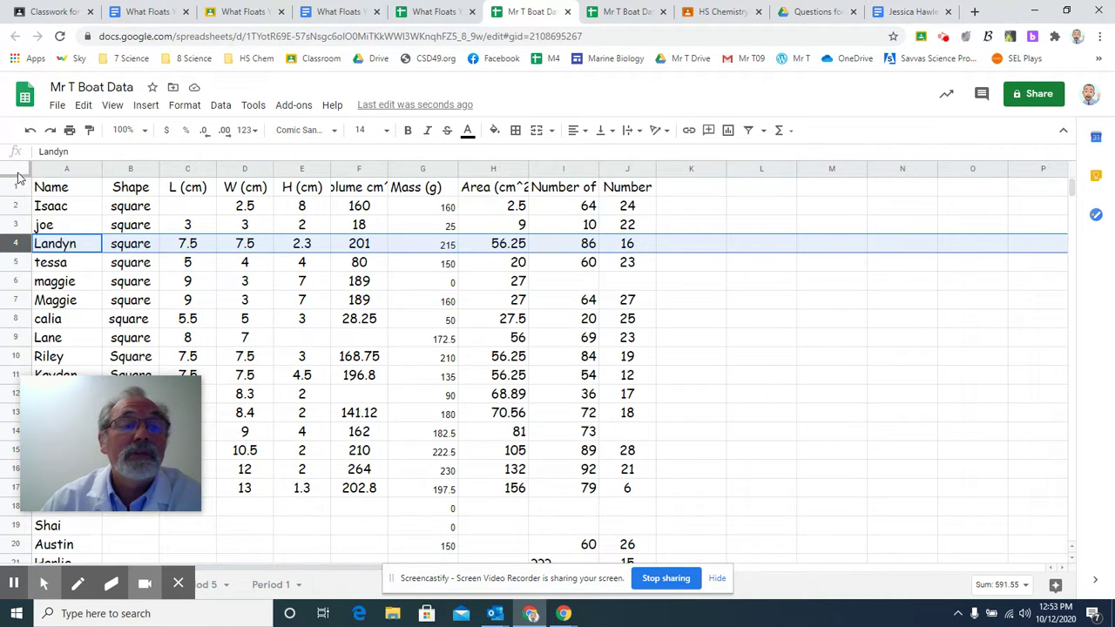
Step: Insert a column chart from the whole sheet and set its X-axis to Area (cm^2)
click(18, 170)
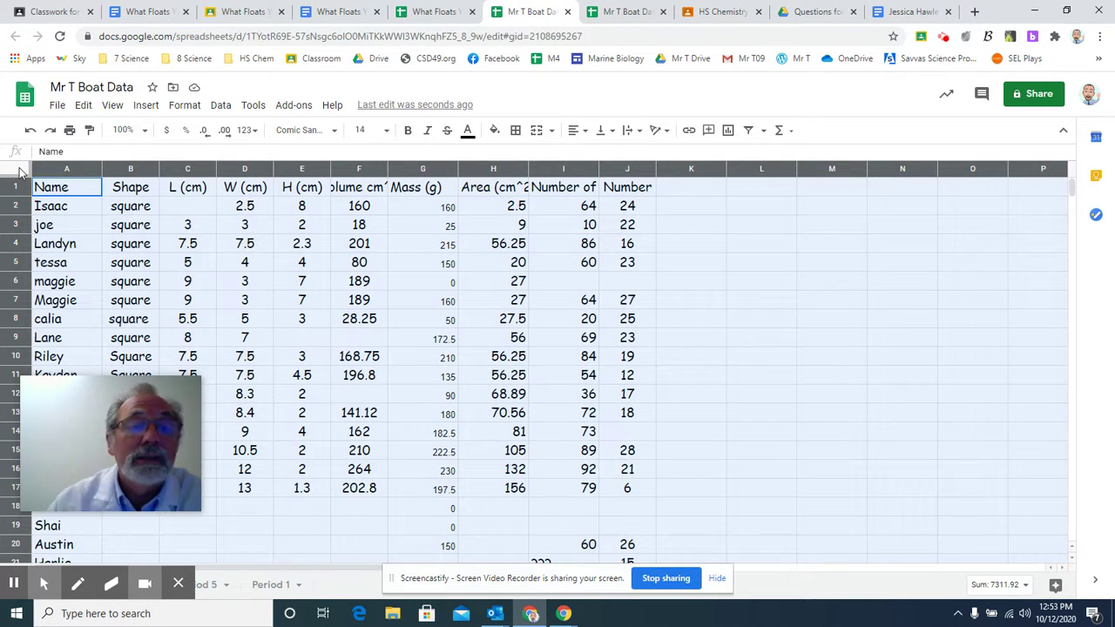
click(727, 137)
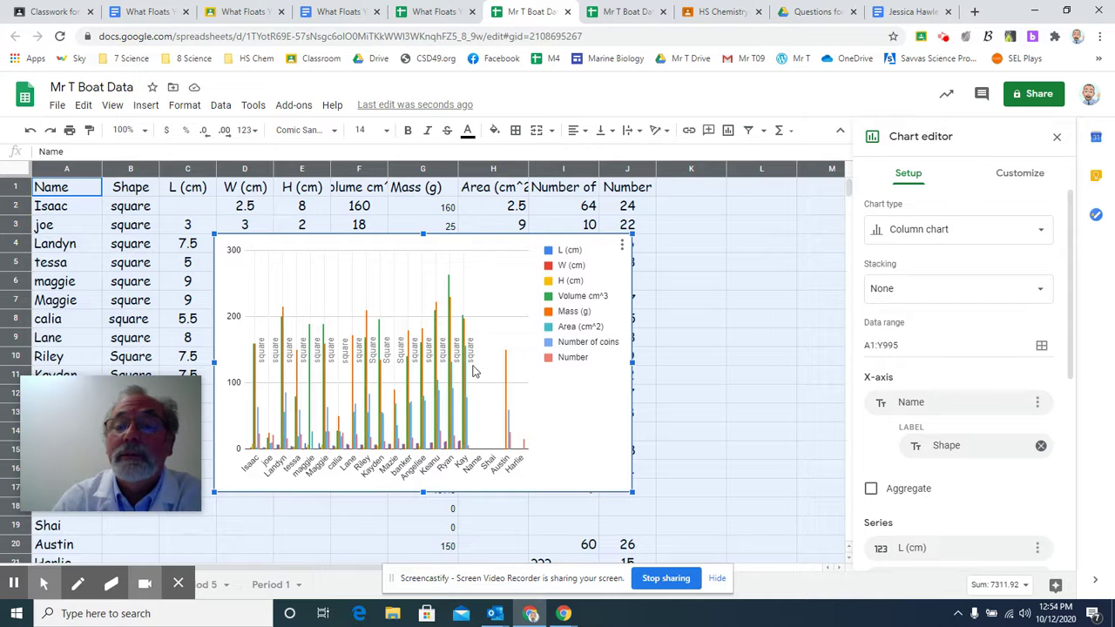
click(941, 404)
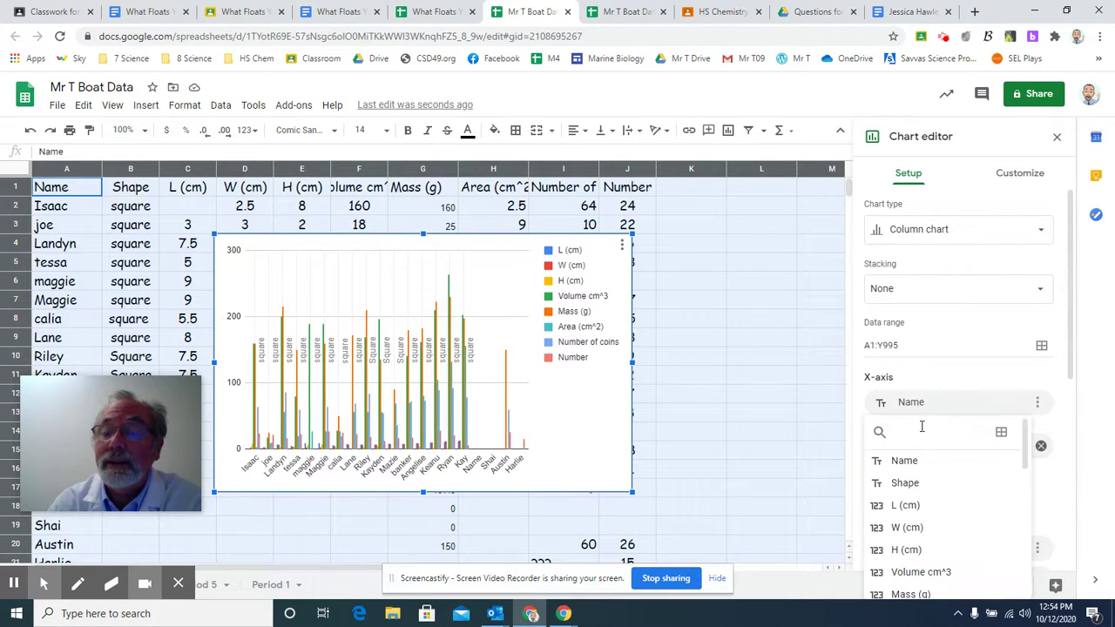
scroll(922, 431, down, 2)
click(899, 474)
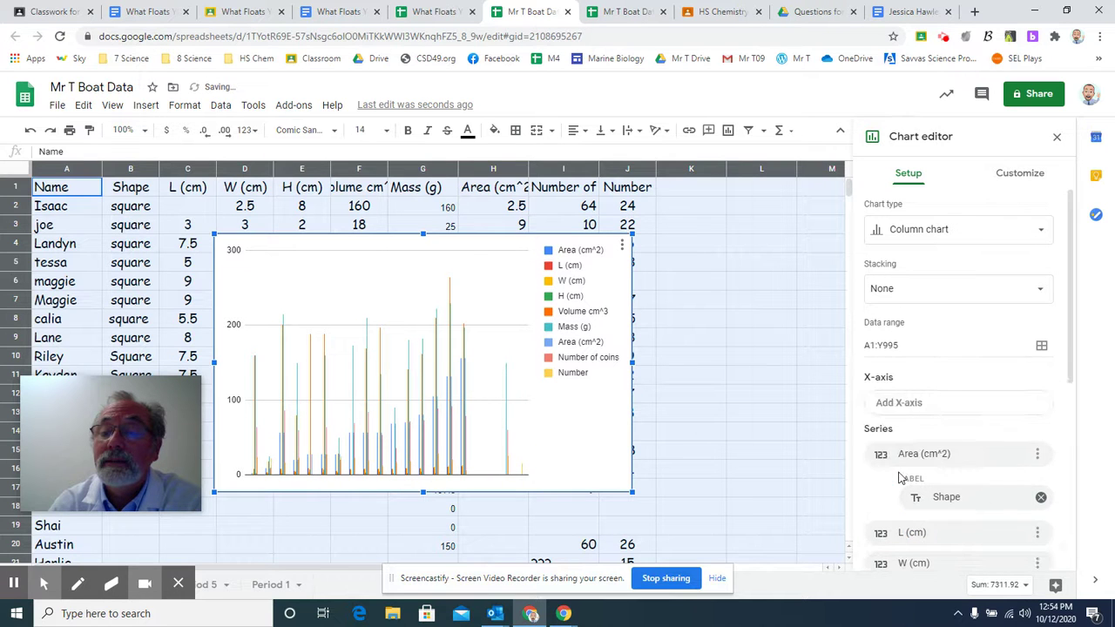
click(906, 407)
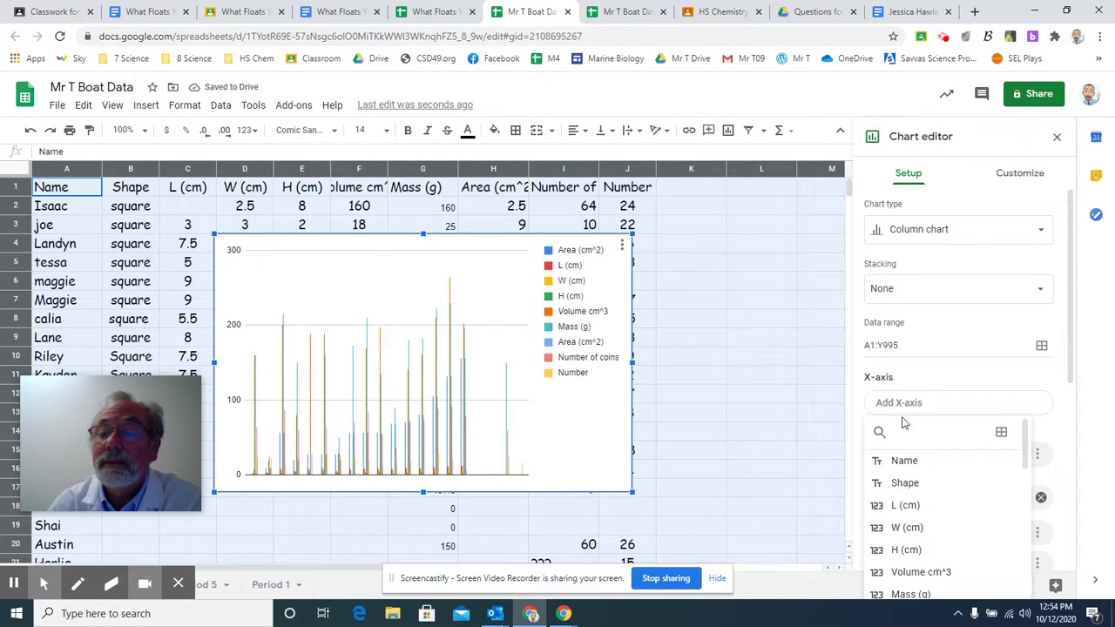
scroll(916, 456, down, 3)
click(910, 482)
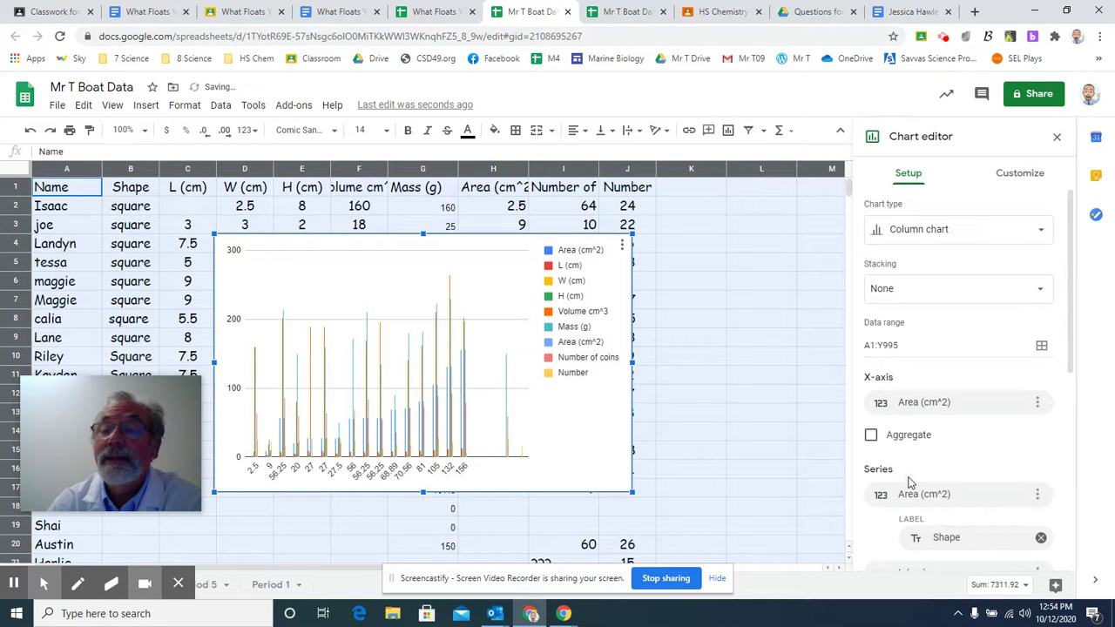
Step: Change the chart's first series from Area (cm^2) to Mass (g) and remove its Shape label
click(1027, 496)
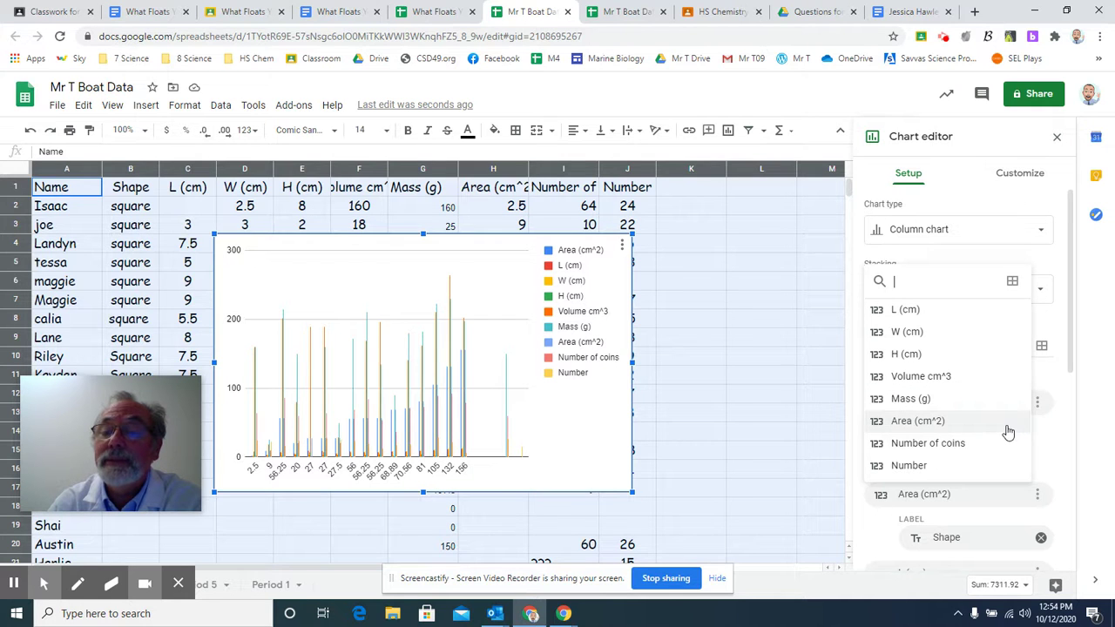
click(983, 402)
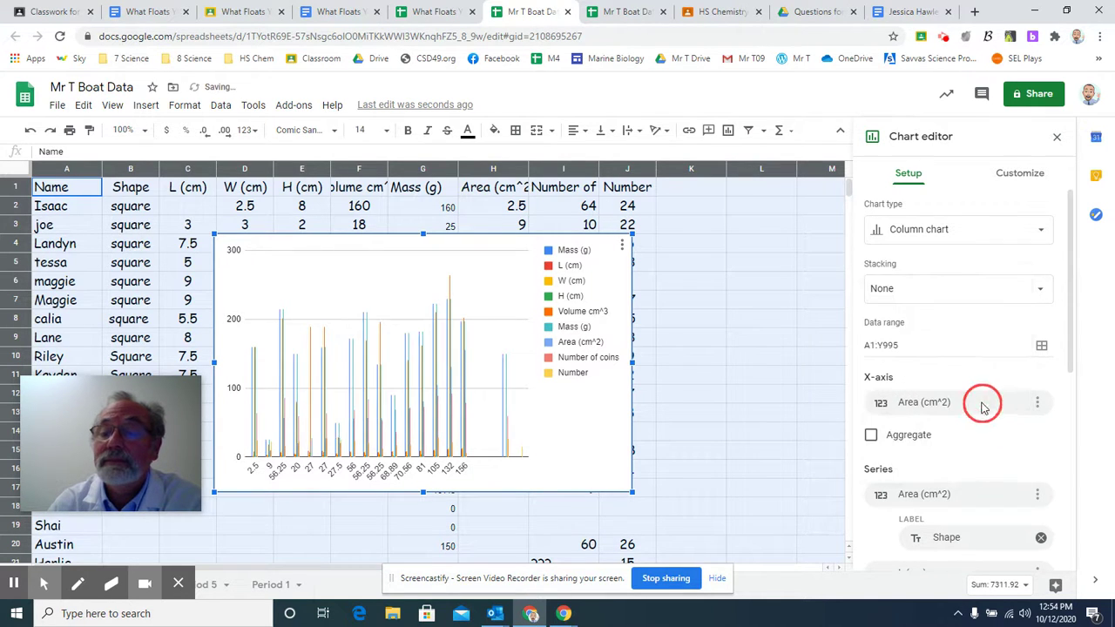
click(1038, 537)
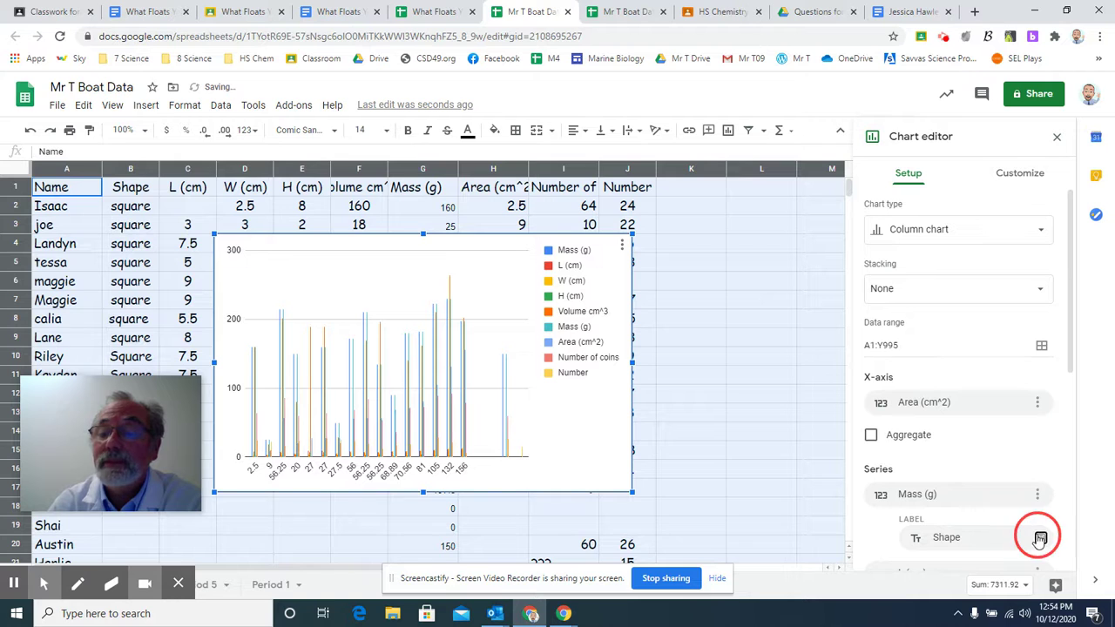
Step: Replace the chart's L (cm) series with H (cm)
scroll(1021, 523, down, 2)
click(1037, 447)
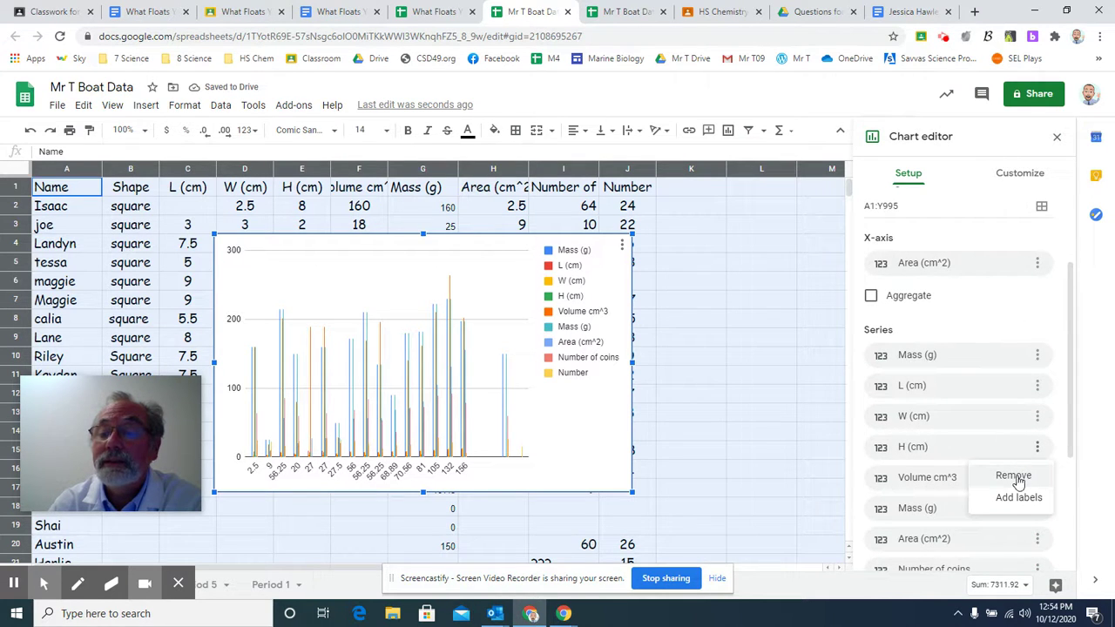
click(959, 392)
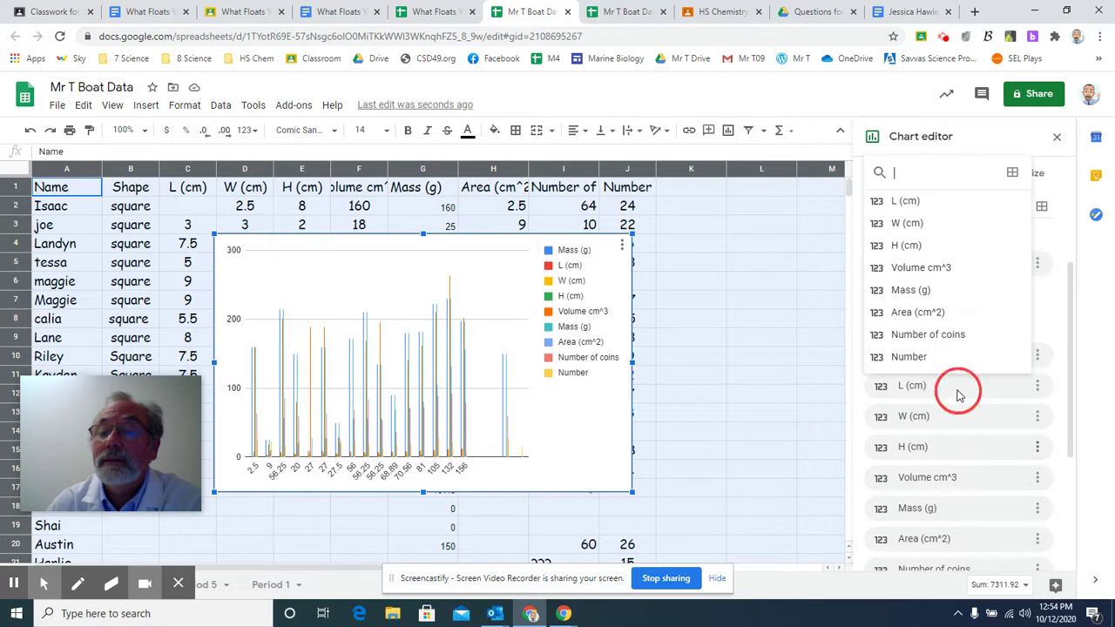
click(910, 248)
Step: Remove the W (cm), duplicate H (cm) and Volume cm^3 series from the chart
click(1038, 419)
click(1024, 444)
click(1037, 420)
click(1022, 444)
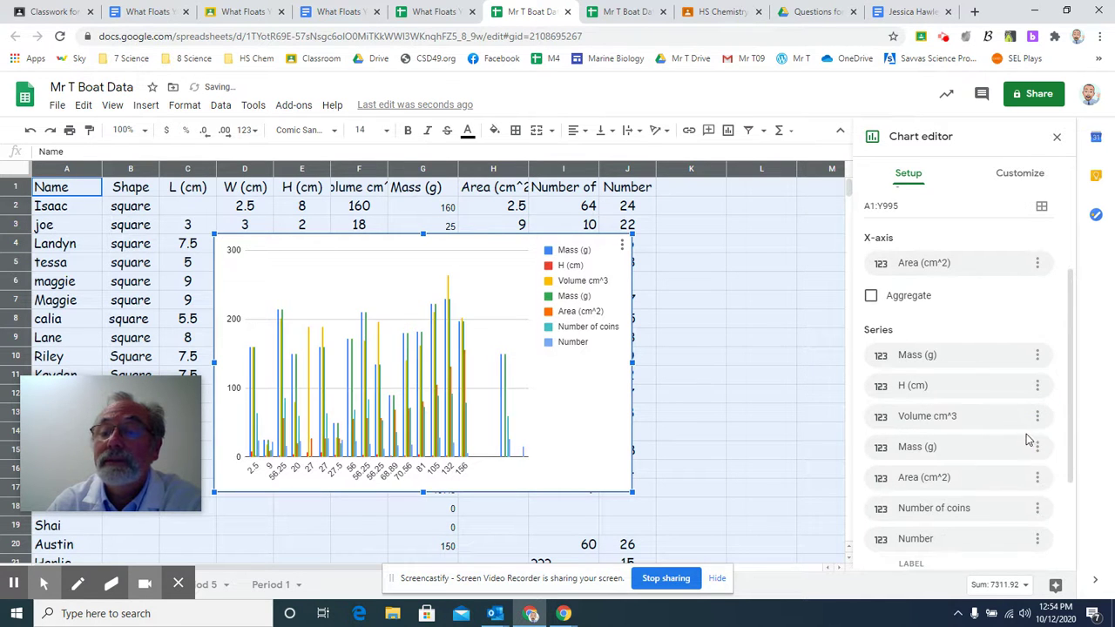
click(1037, 417)
click(1029, 440)
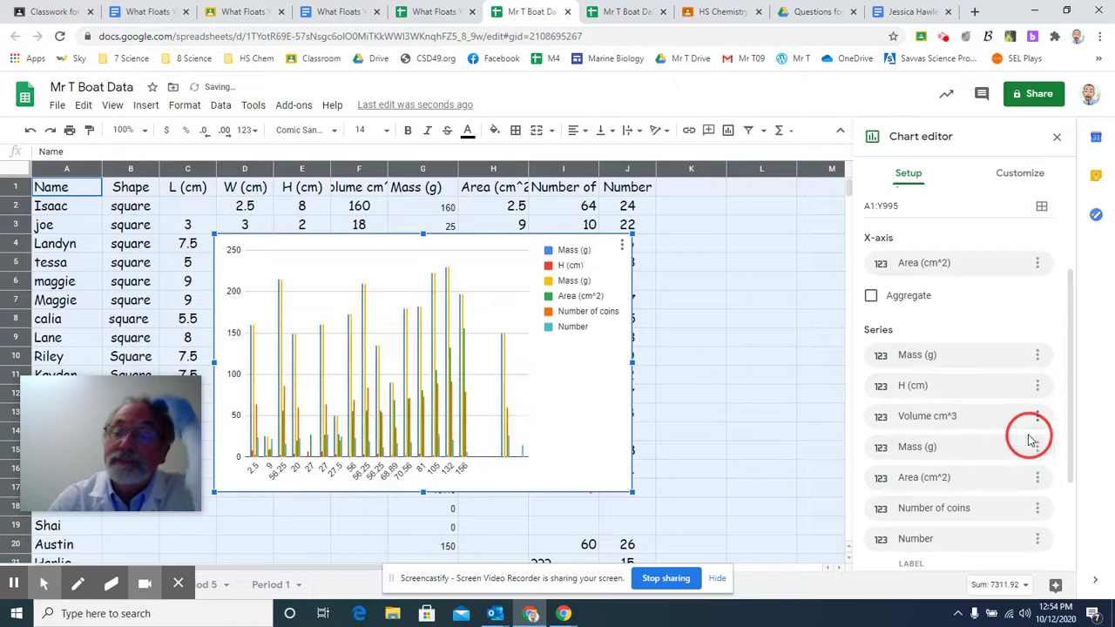
Step: Remove the duplicate Mass (g) series and the Area (cm^2) series from the chart
click(1035, 418)
click(1037, 421)
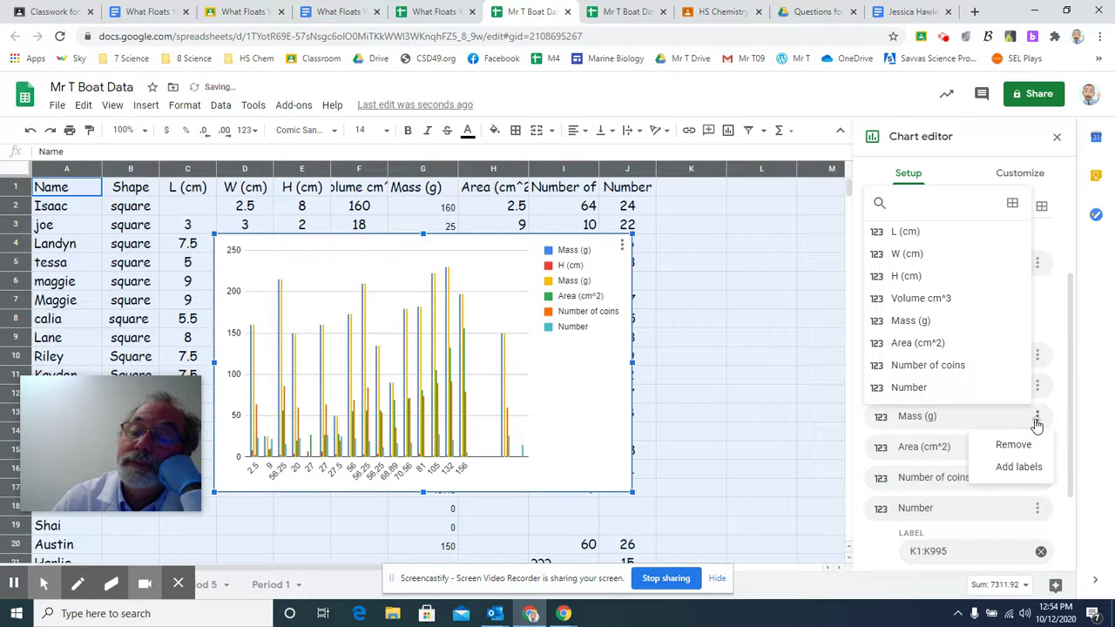
click(1024, 444)
click(1037, 417)
click(1033, 443)
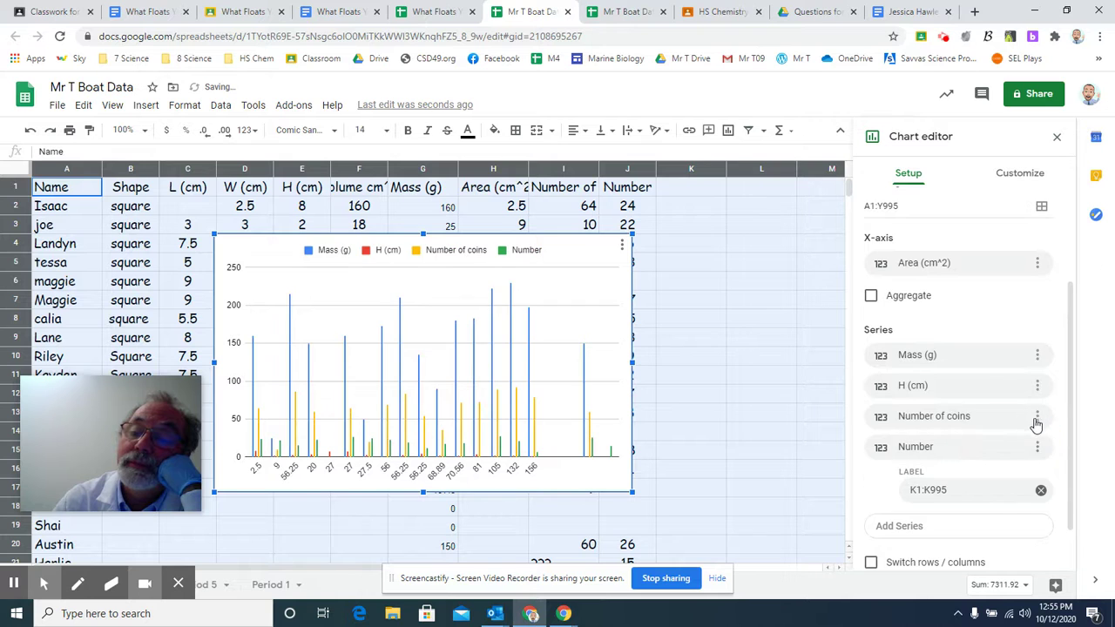
Step: Remove the Number of coins and Number series from the chart and use row 1 as headers
click(1036, 419)
click(1035, 443)
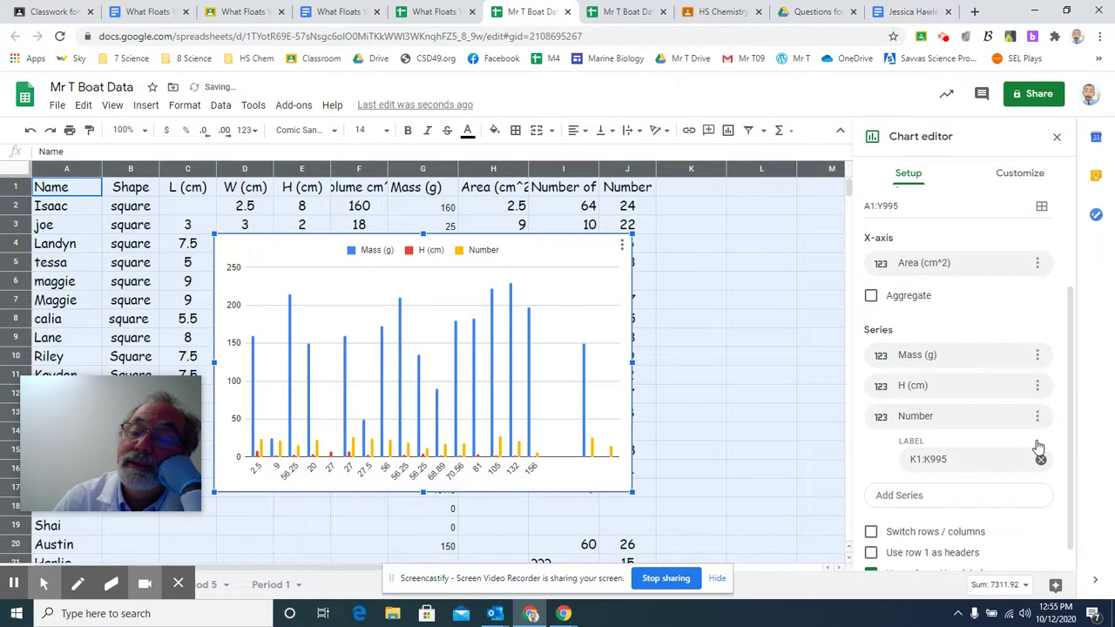
click(1037, 416)
click(1036, 446)
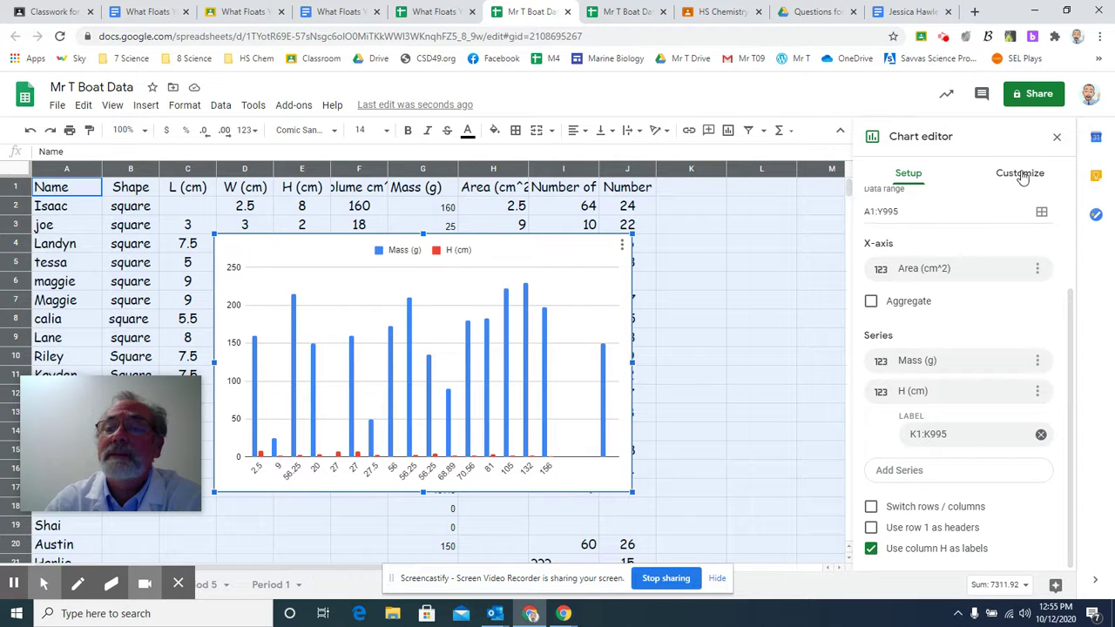
click(871, 528)
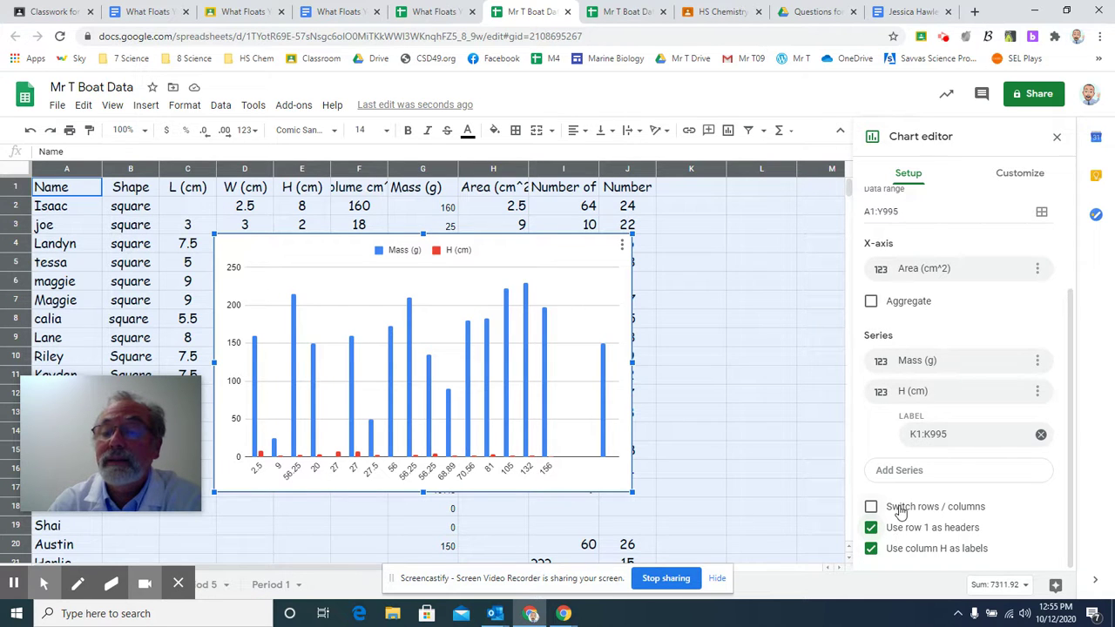
Step: Set the chart title to "Mass and Height of Boat vs Area"
click(1012, 177)
click(956, 260)
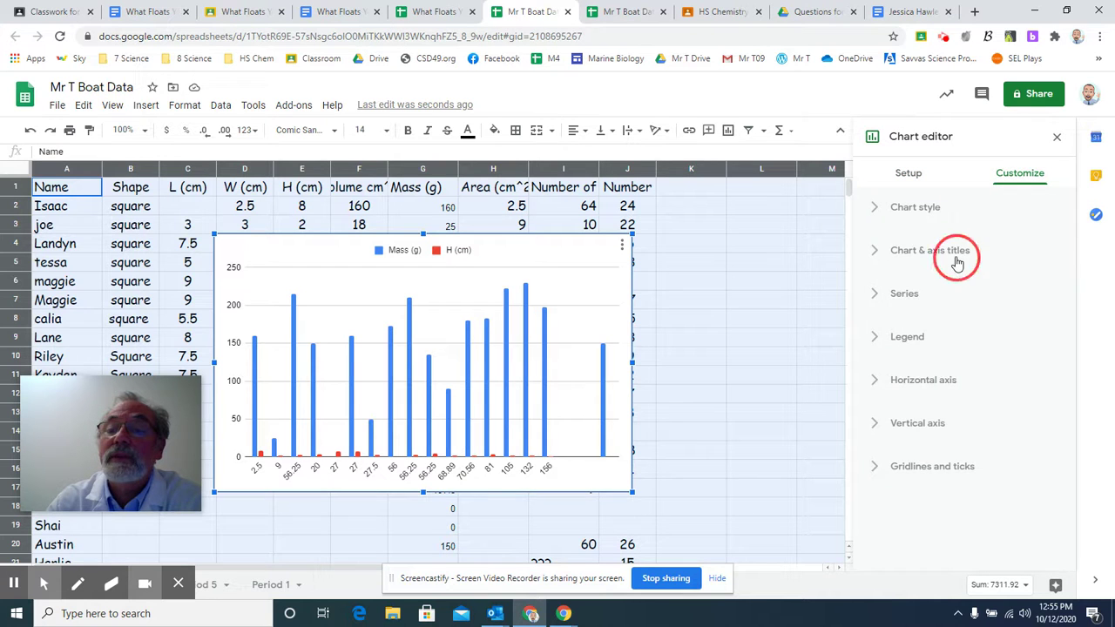
click(932, 345)
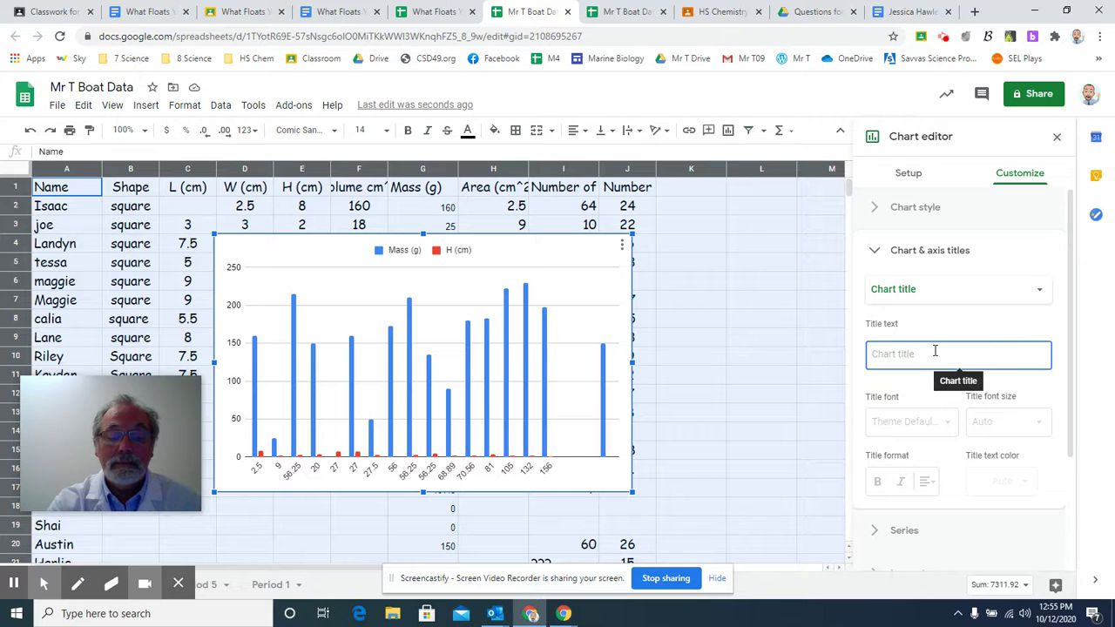
text(Mas)
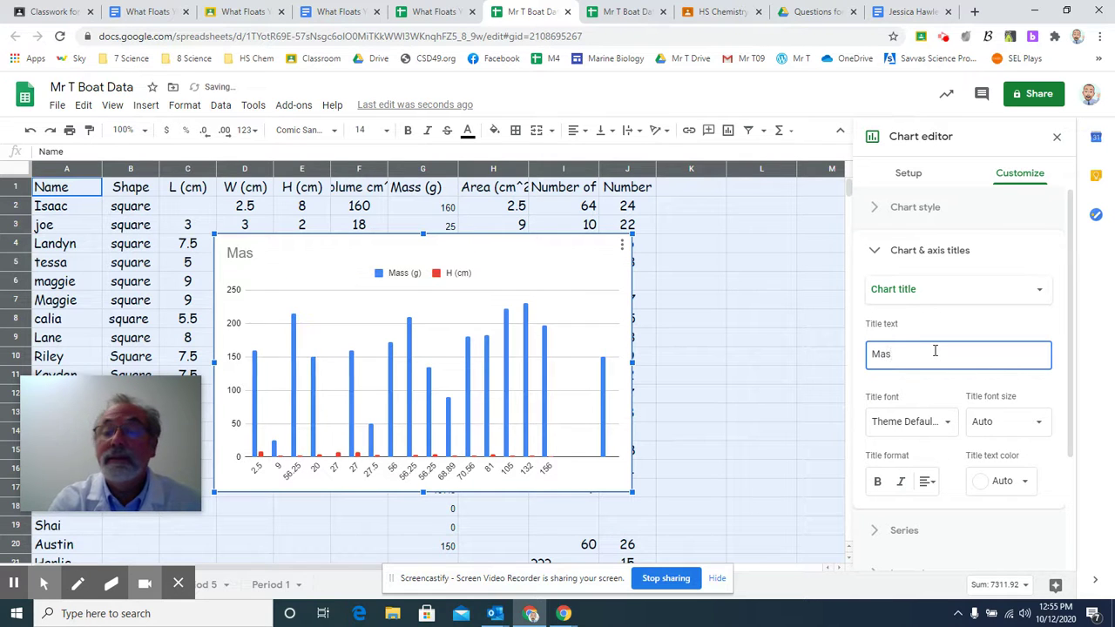
text(s and )
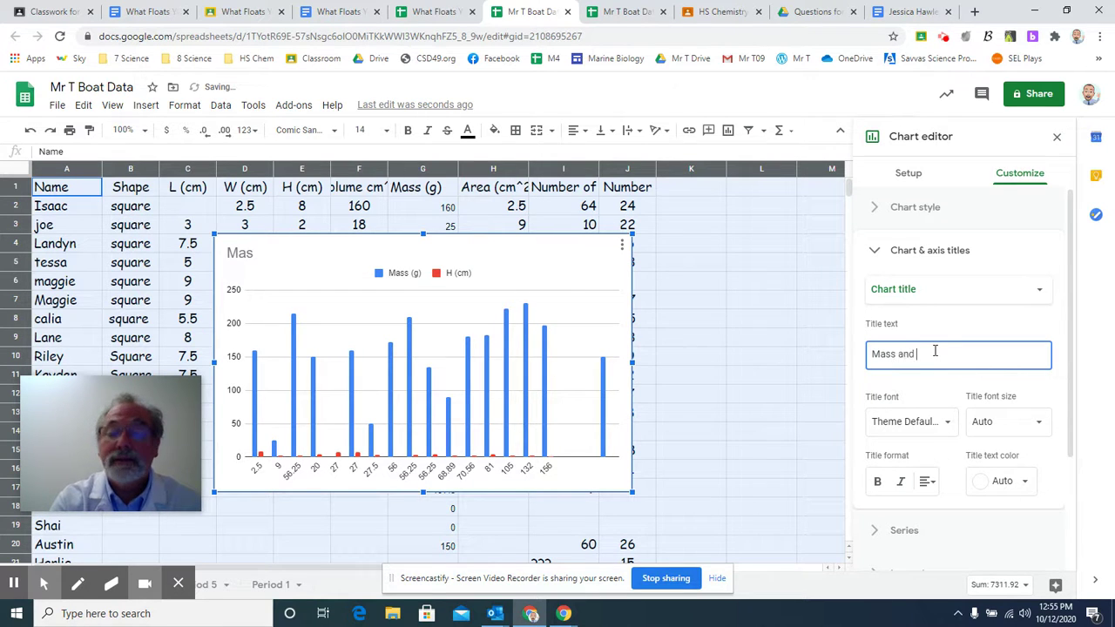
text(Height)
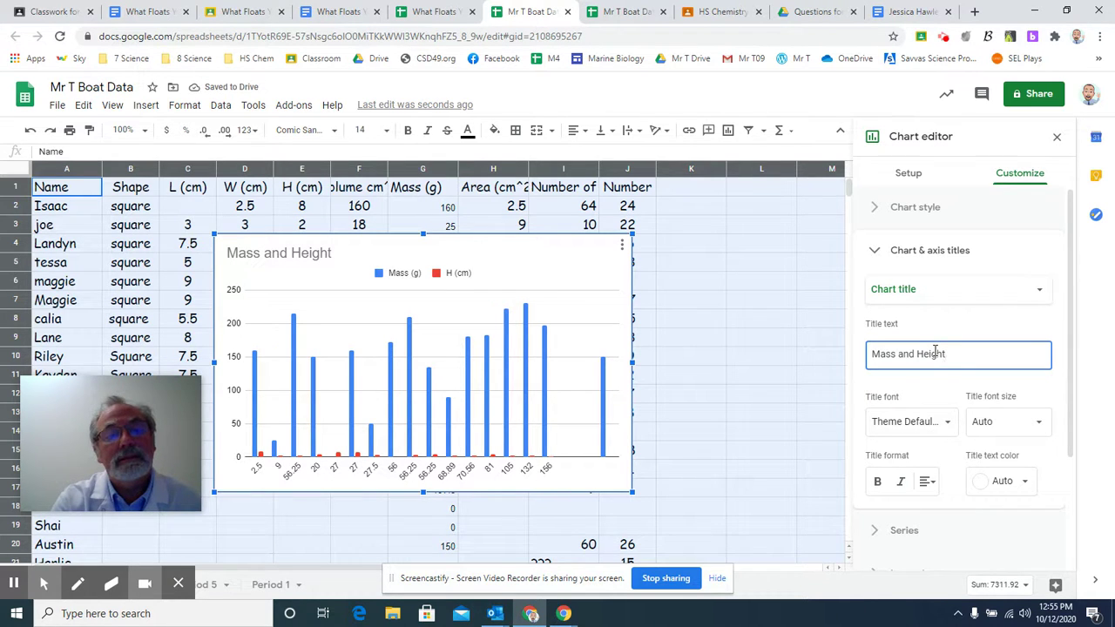
text(of Boat )
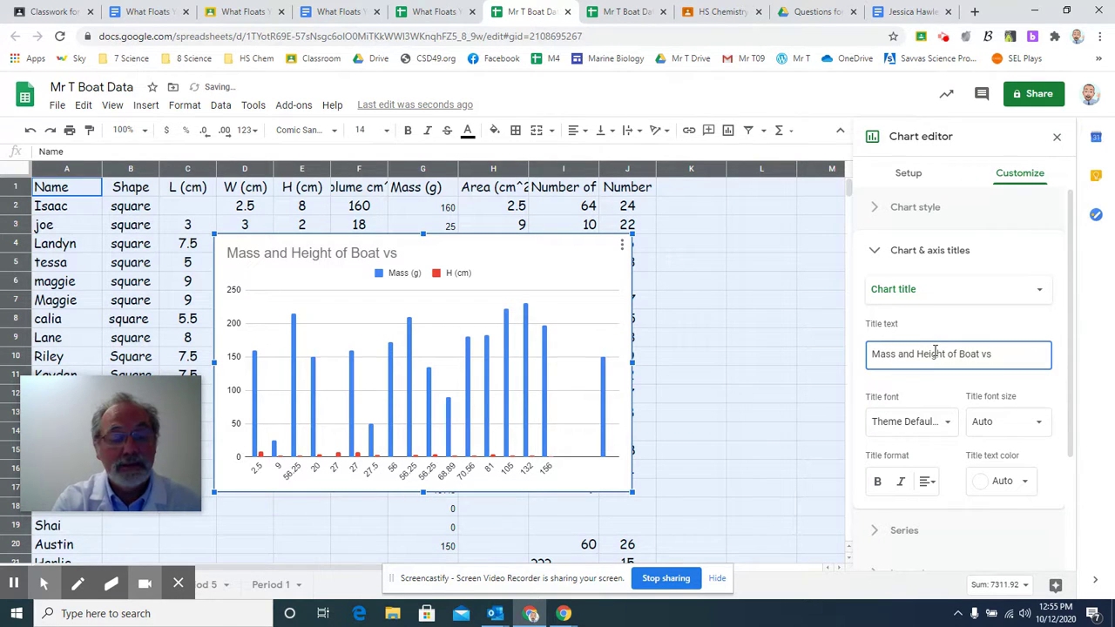
text(vs Area)
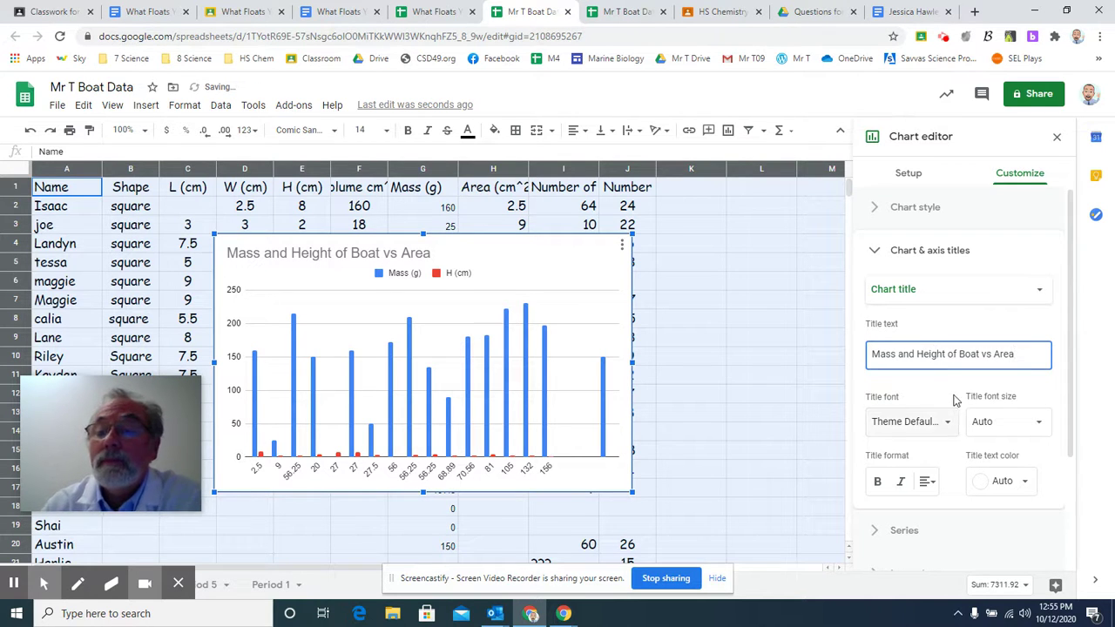
Step: Set the chart's horizontal axis title to "Area in cubic centimeters"
click(944, 296)
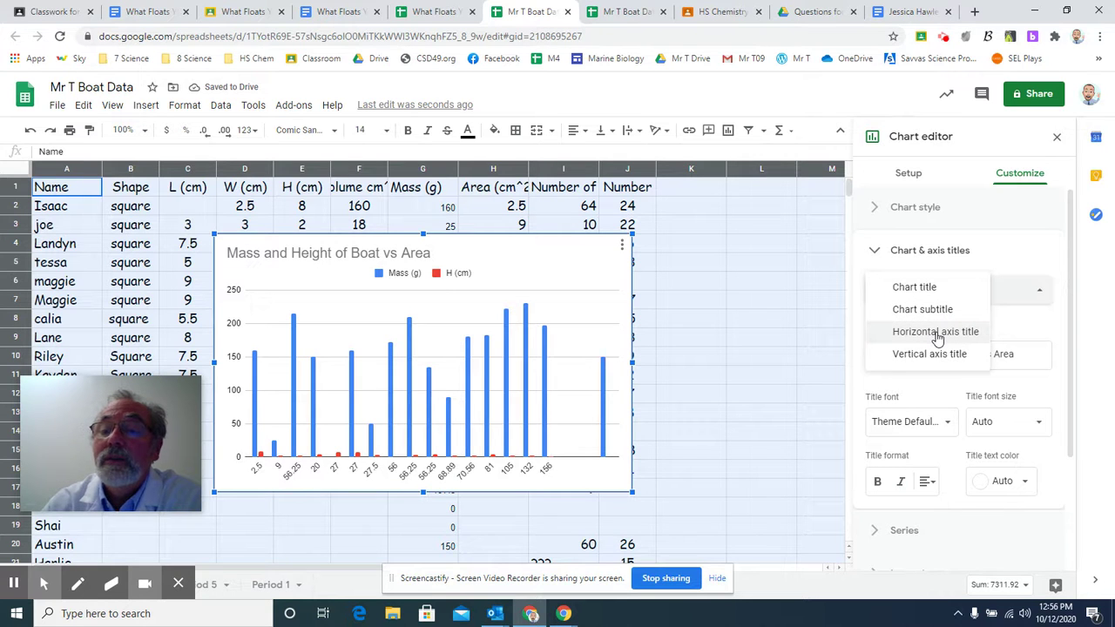
click(936, 334)
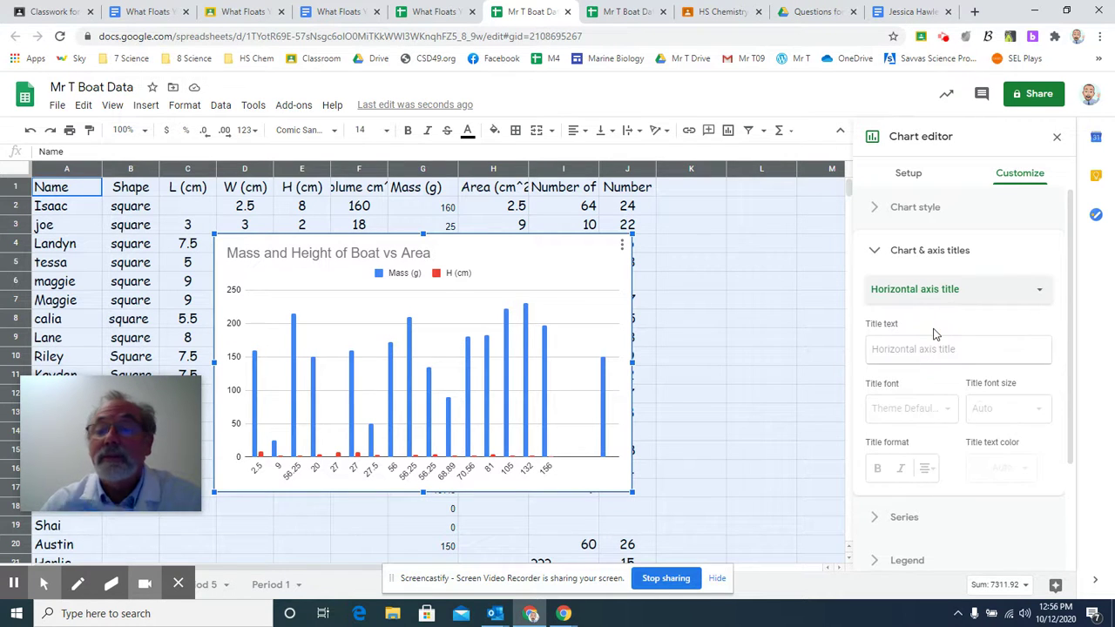
click(927, 352)
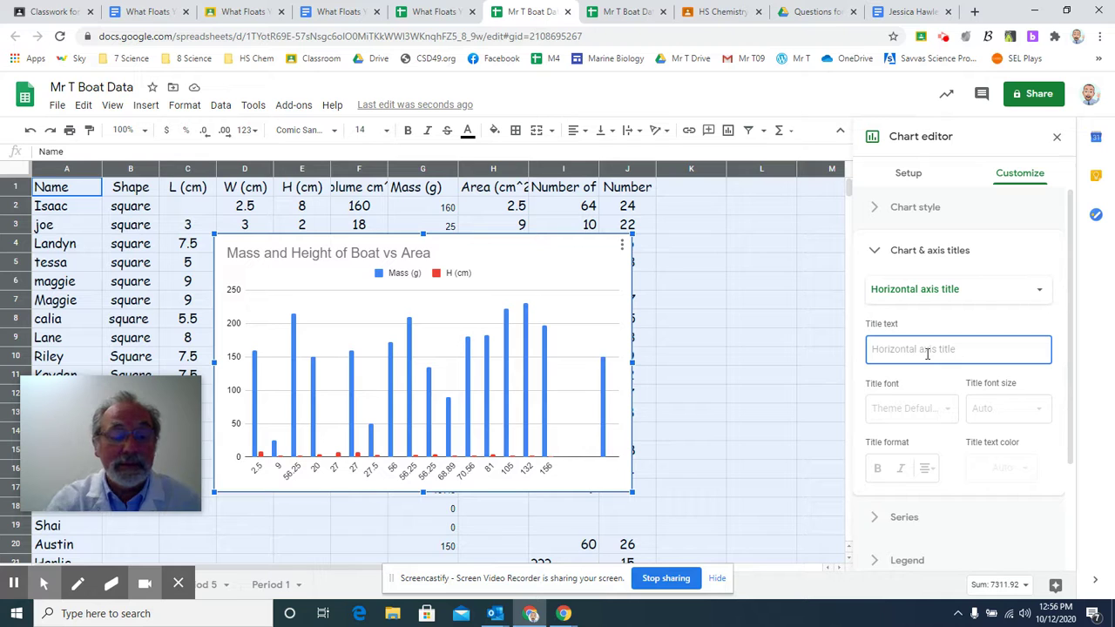
text(Area in)
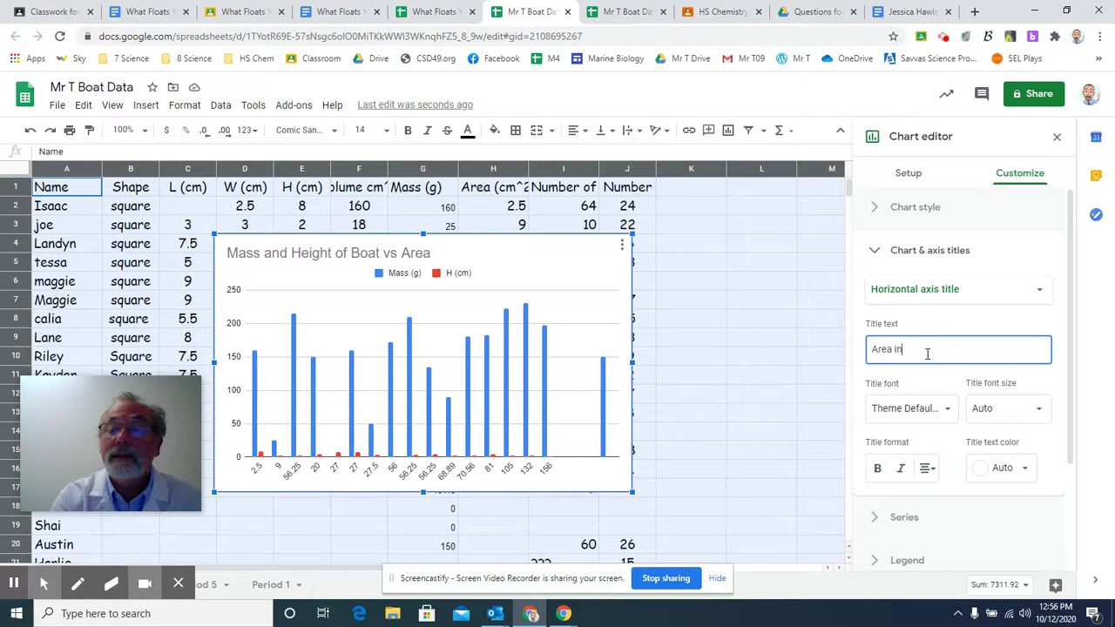
text(CubicC)
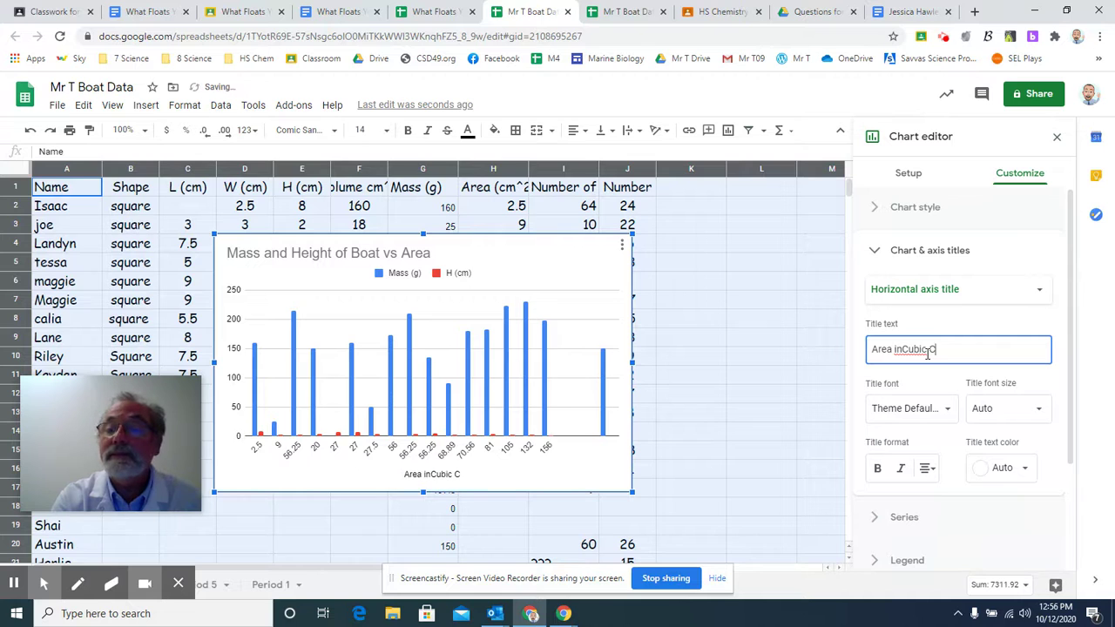
key(BackSpace)
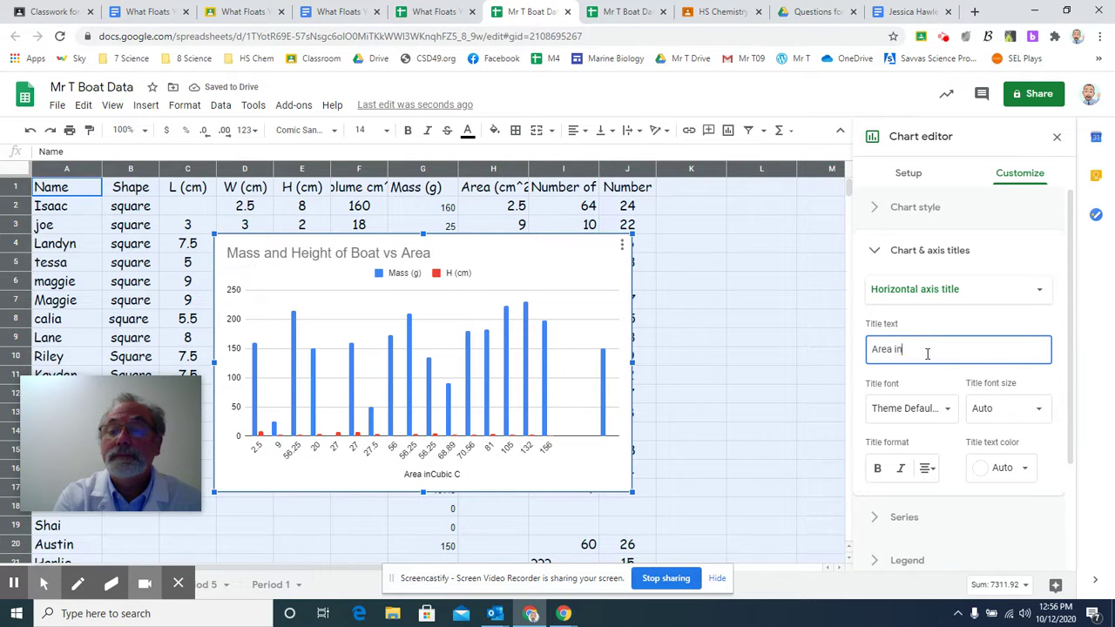
text(cubic centimeters)
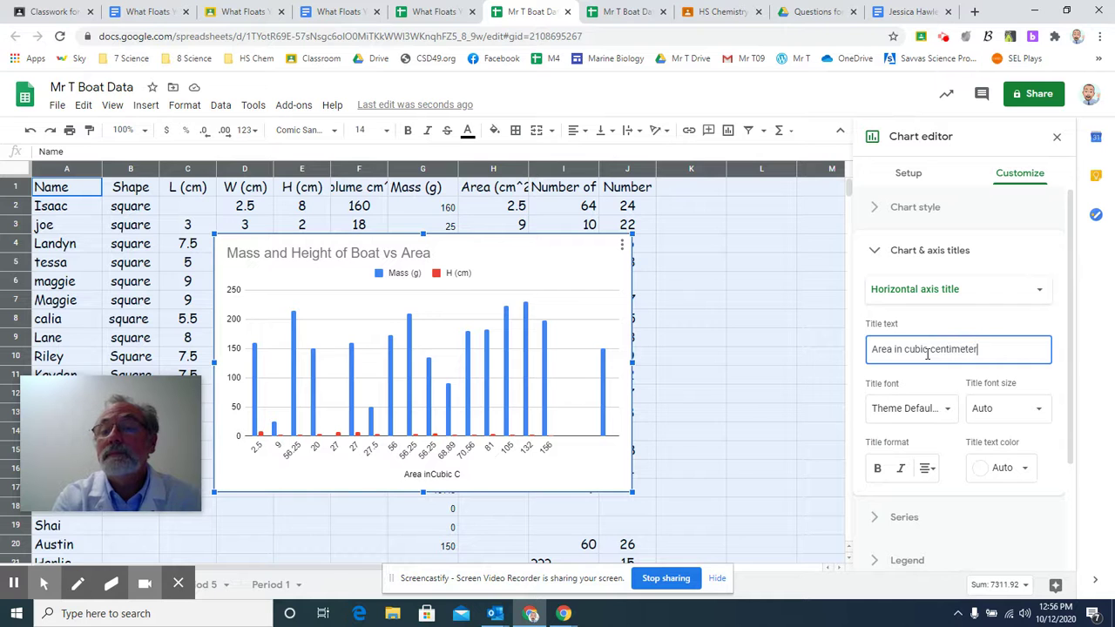
Step: Set the chart's vertical axis title to "Mass in (g) Left Height in (cm) right"
click(920, 297)
click(924, 310)
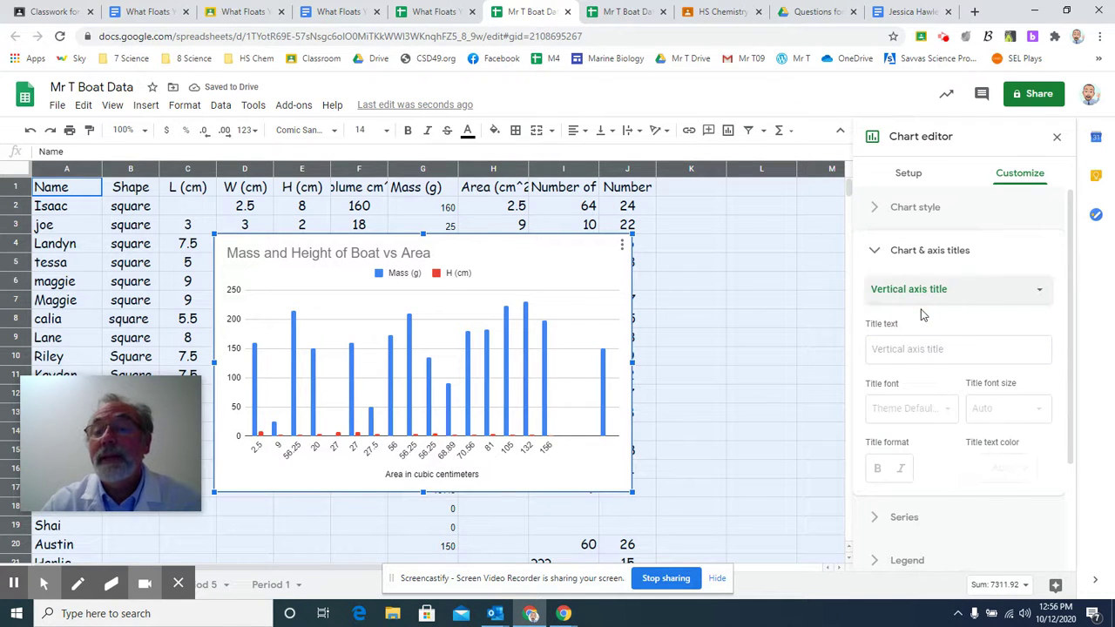
click(909, 353)
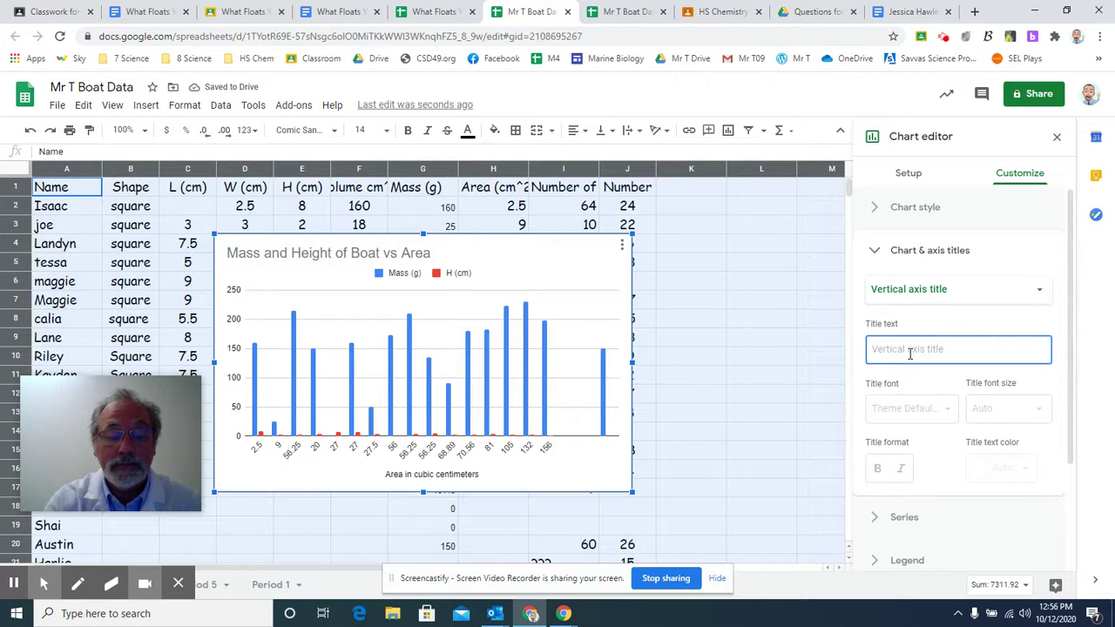
text(Mass in ()
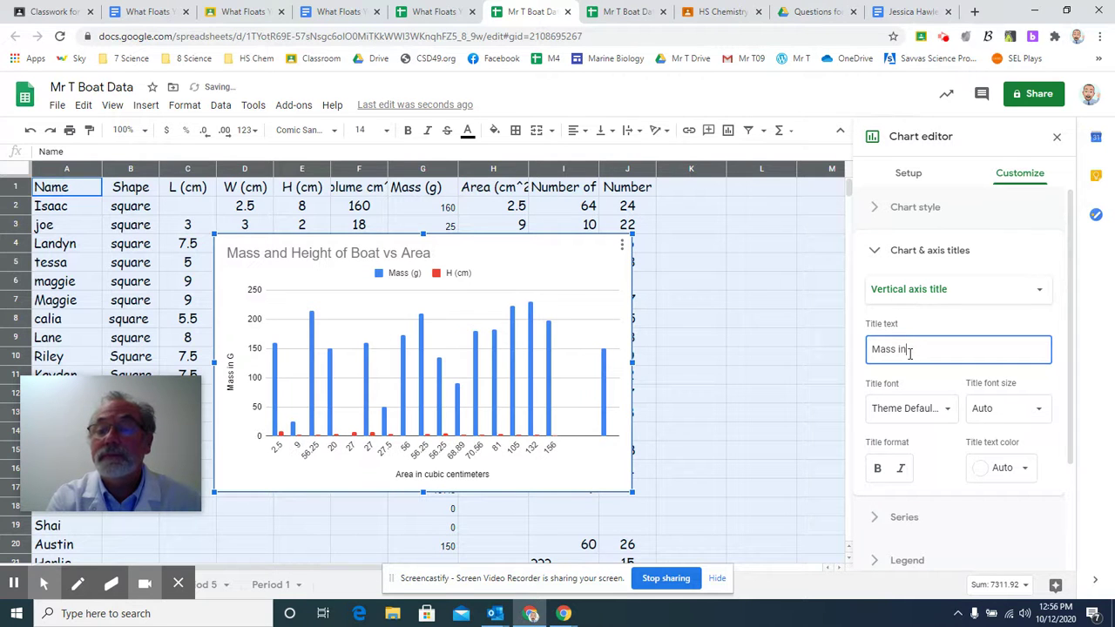
text(g) L)
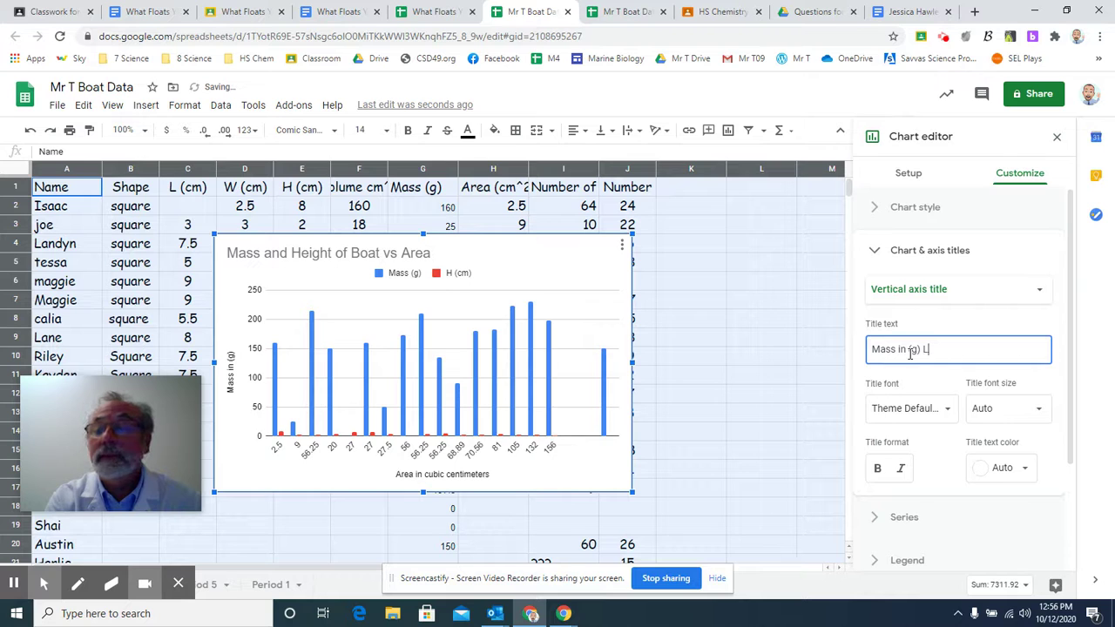
text(eft)
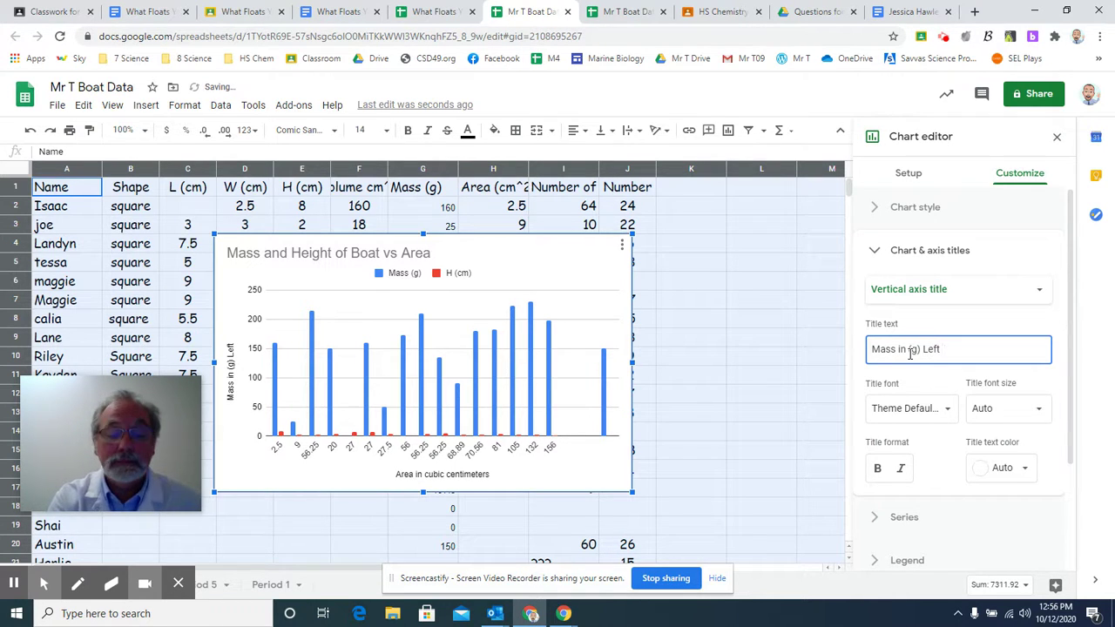
text( Height in)
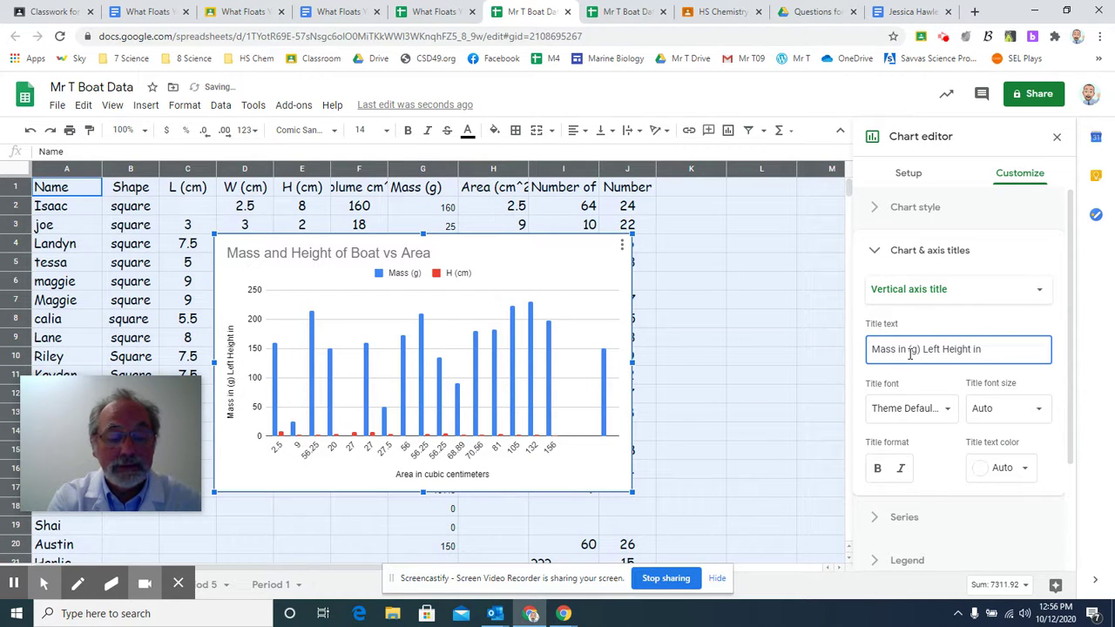
text( (cm))
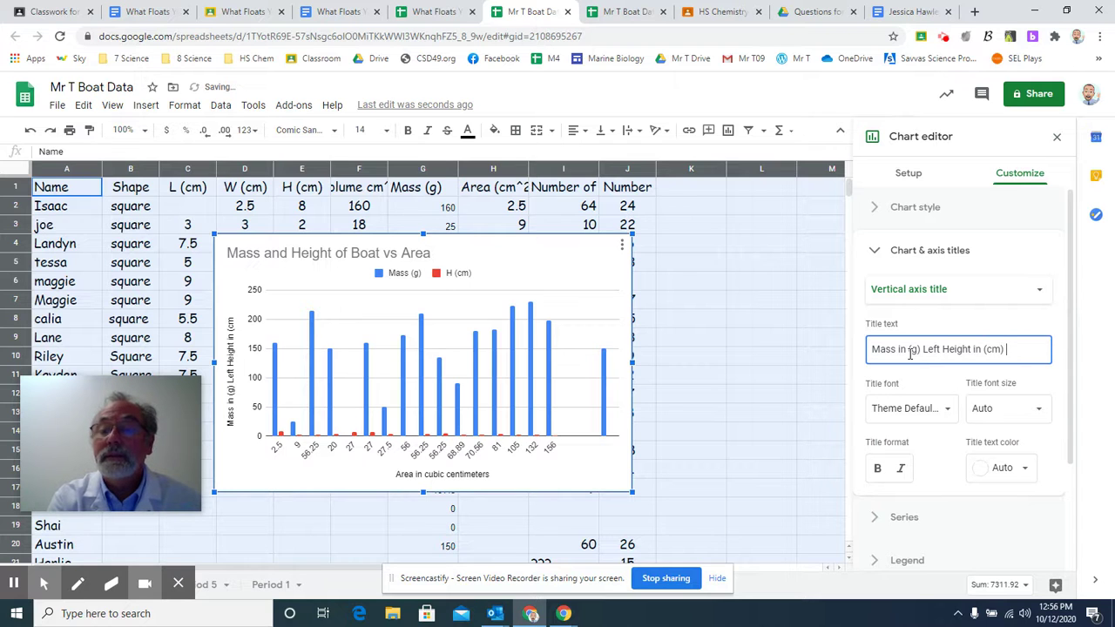
text( right)
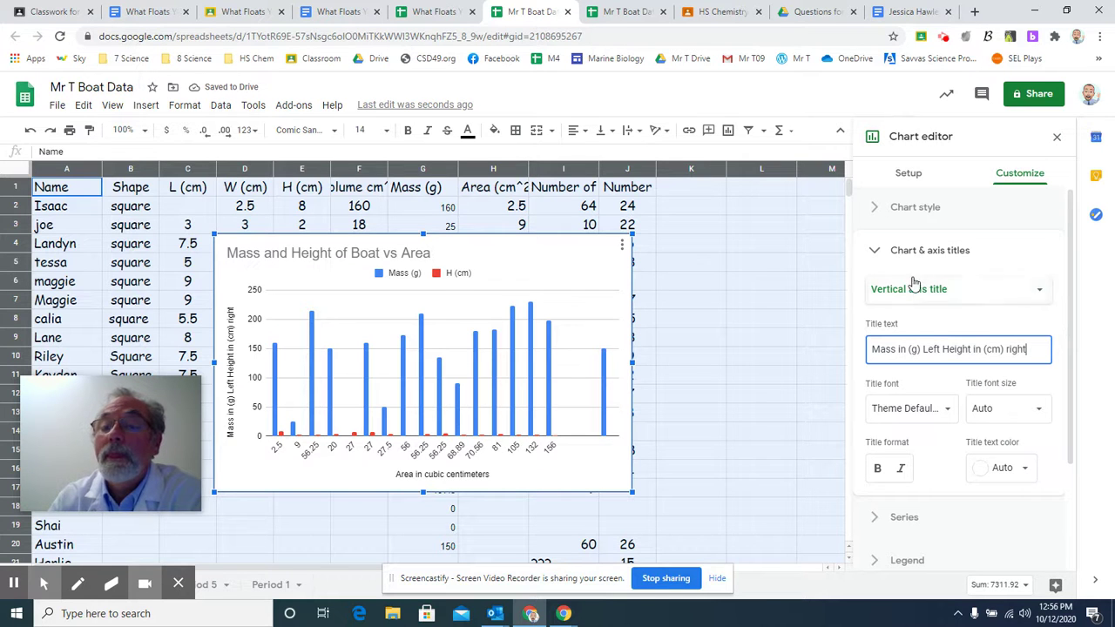
click(874, 251)
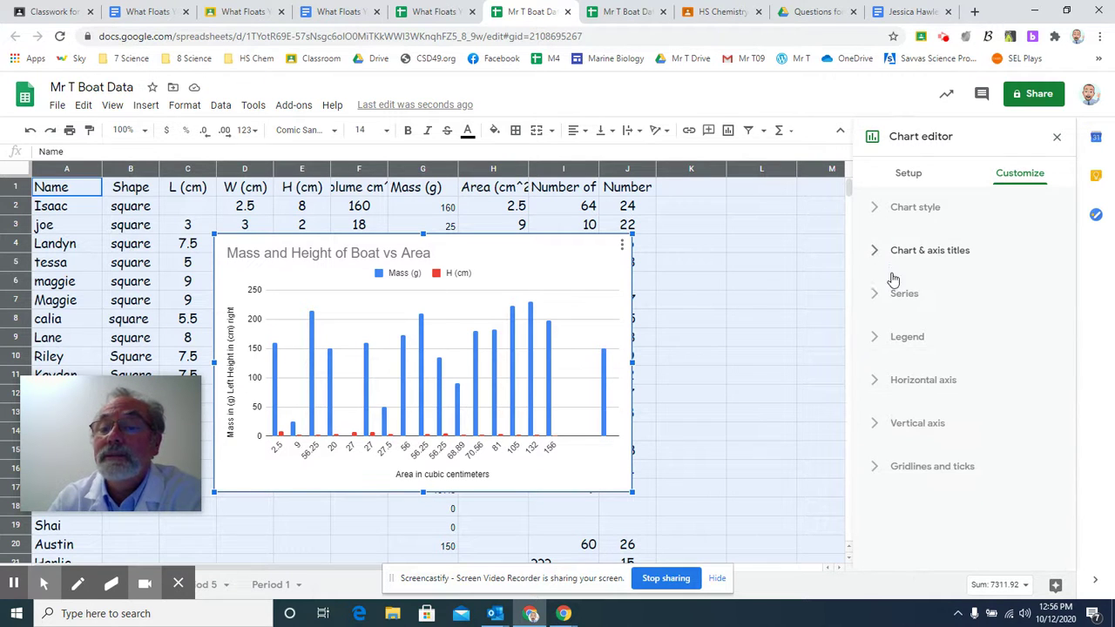
Step: Plot the H (cm) series on the right axis and turn on its data labels
click(897, 296)
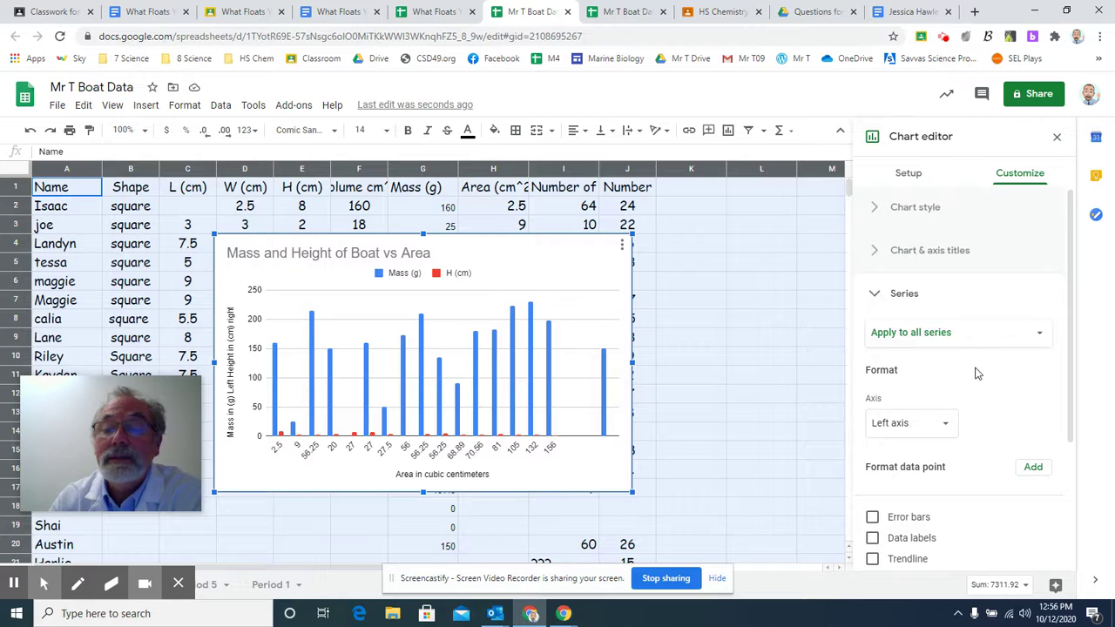
click(969, 334)
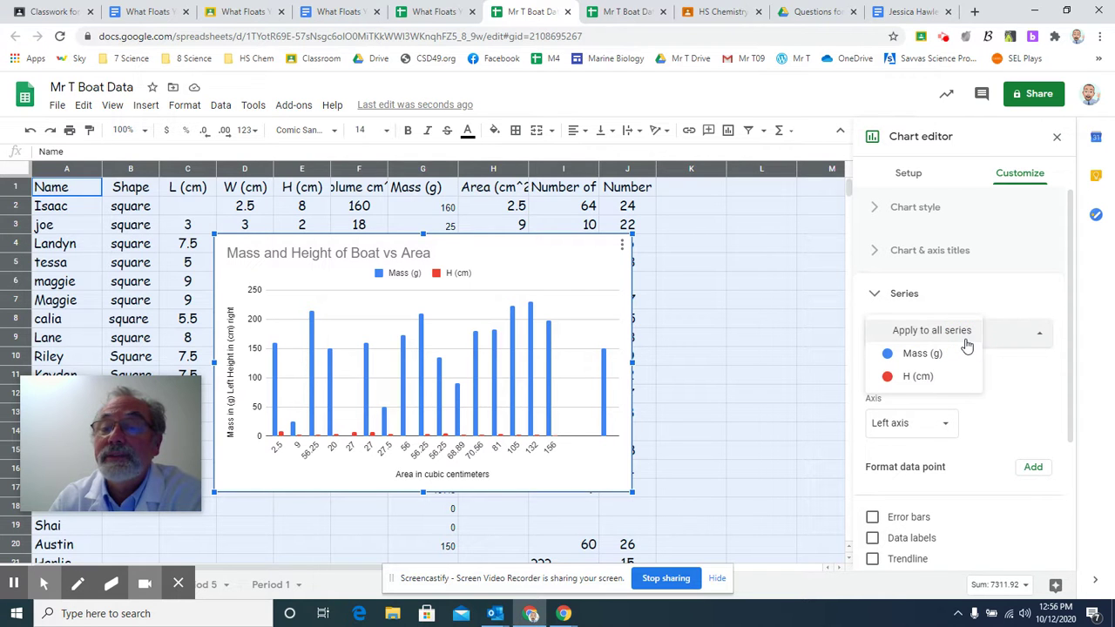
click(927, 377)
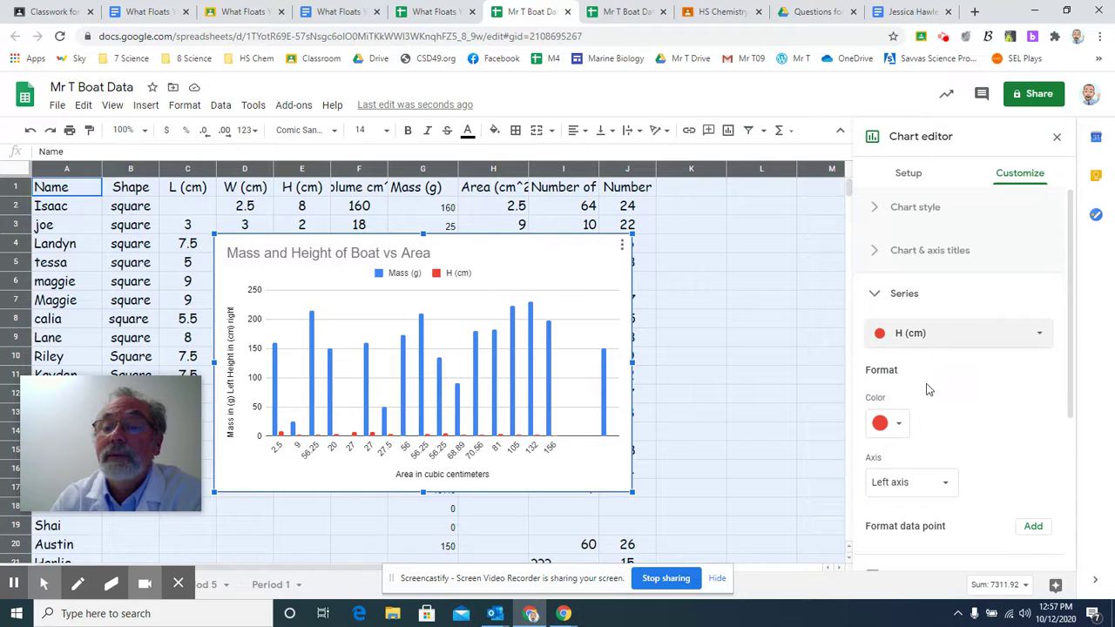
click(905, 483)
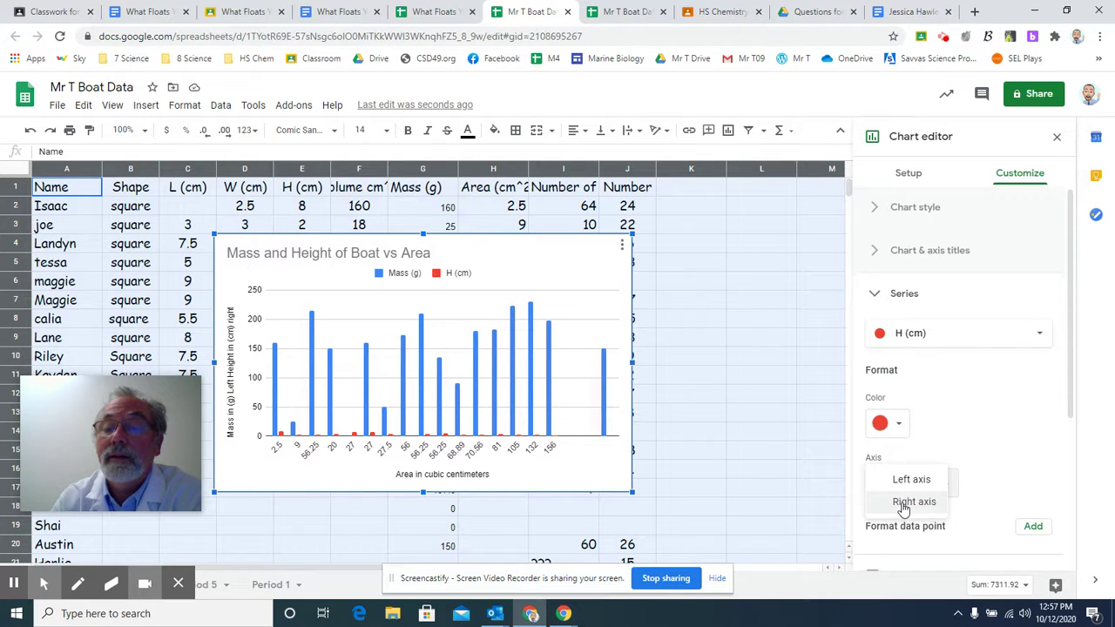
click(904, 503)
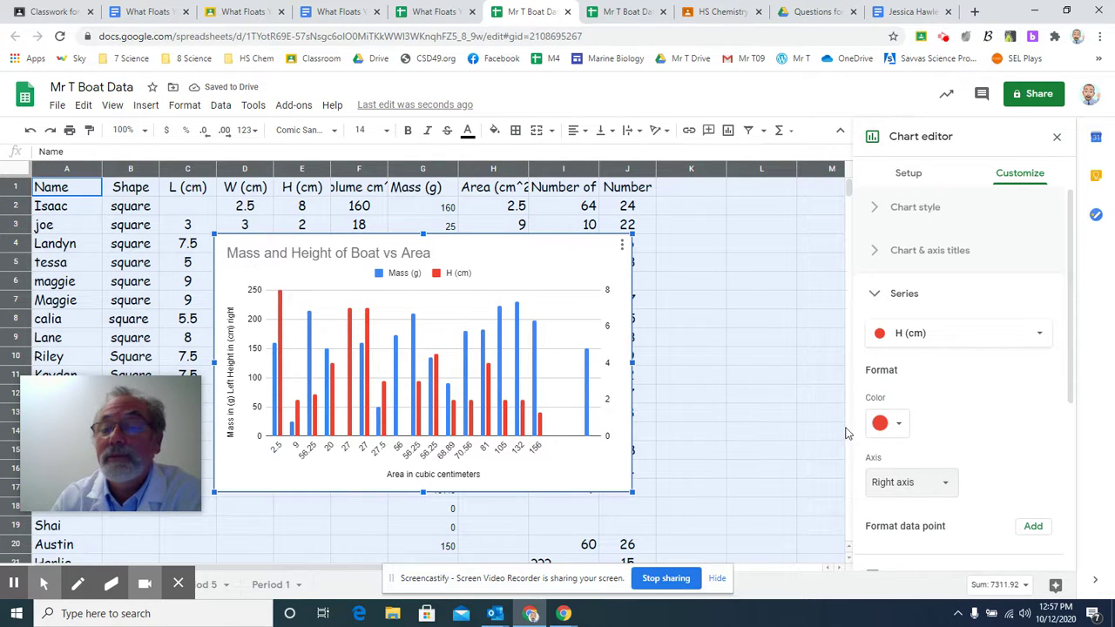
scroll(953, 433, down, 2)
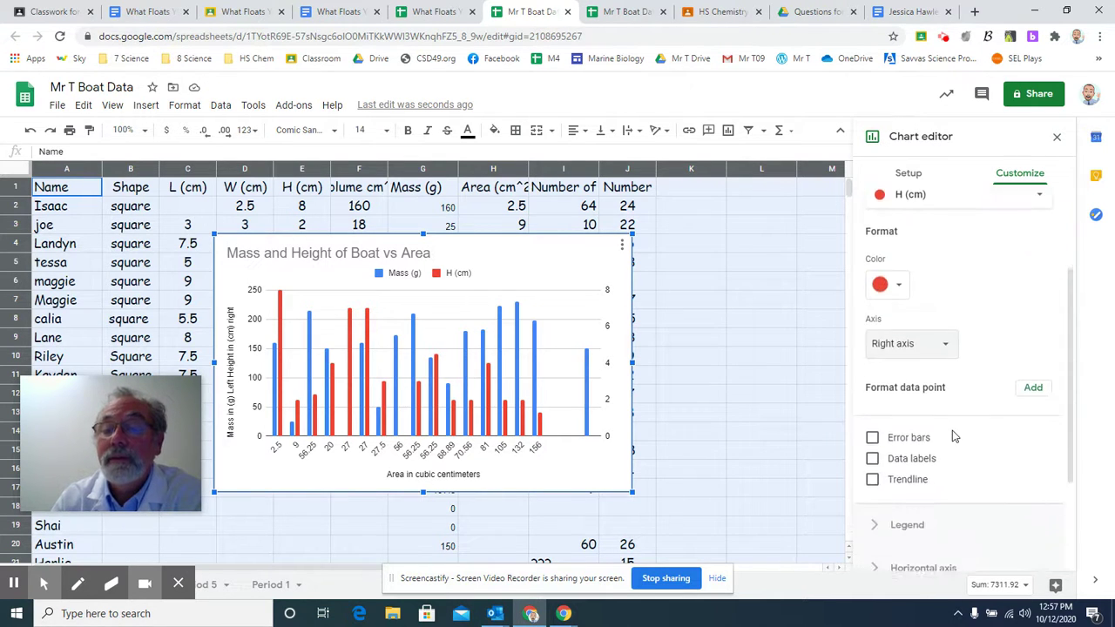
click(915, 464)
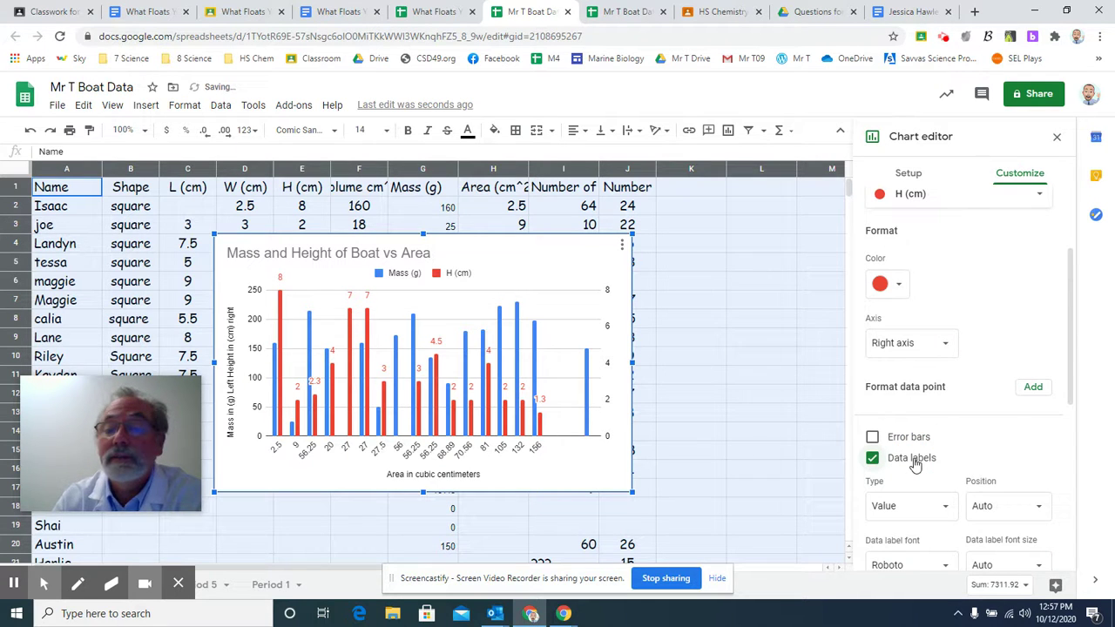
scroll(931, 327, up, 2)
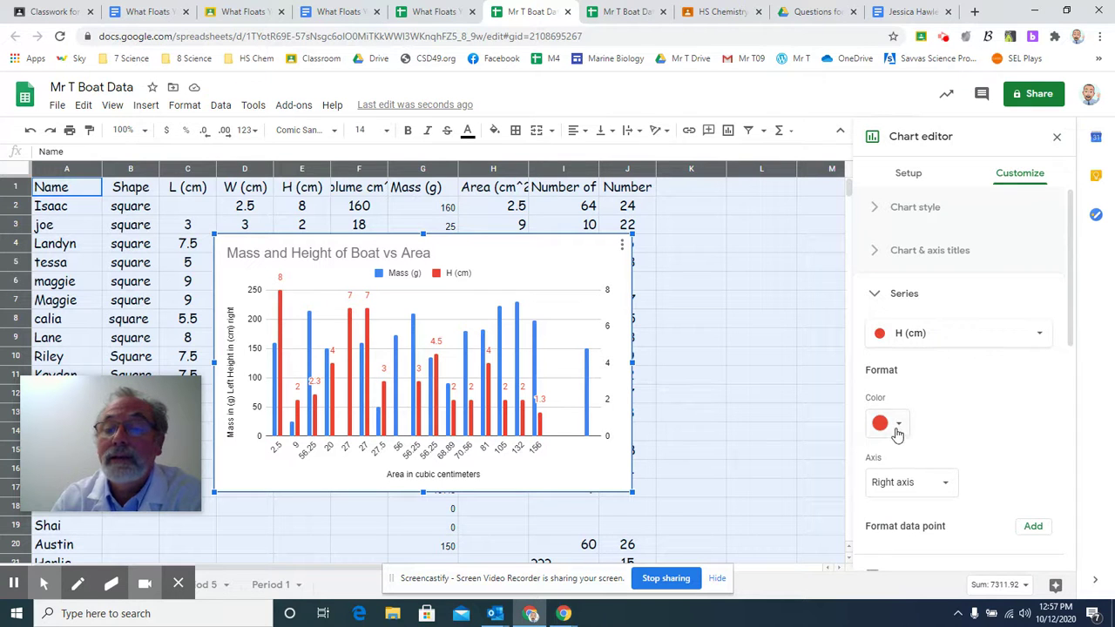
scroll(943, 435, down, 3)
scroll(943, 436, up, 2)
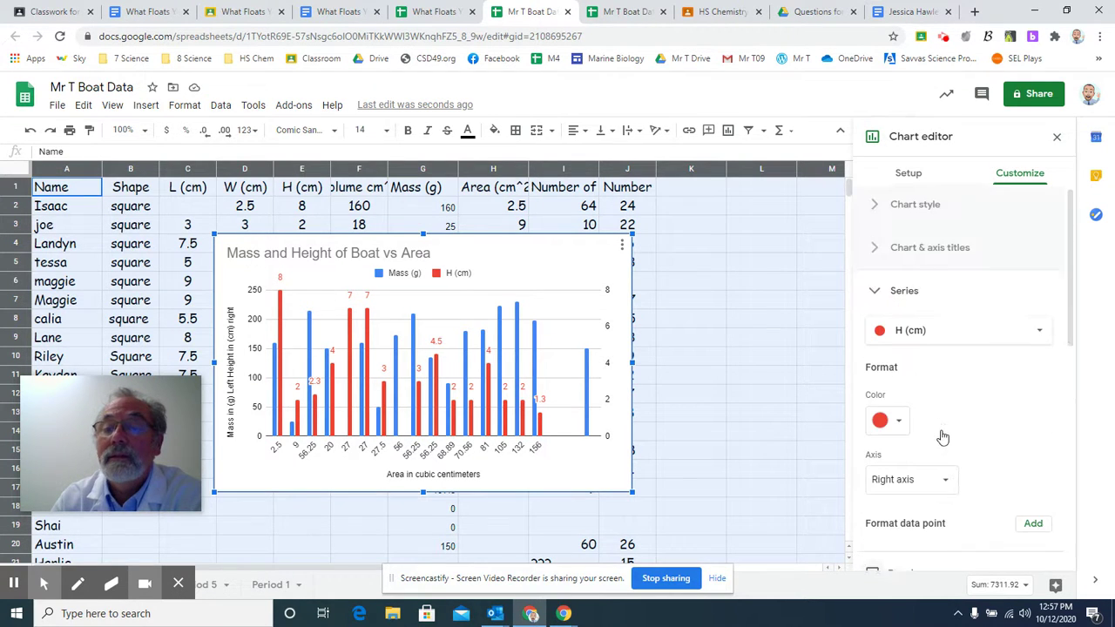
click(899, 429)
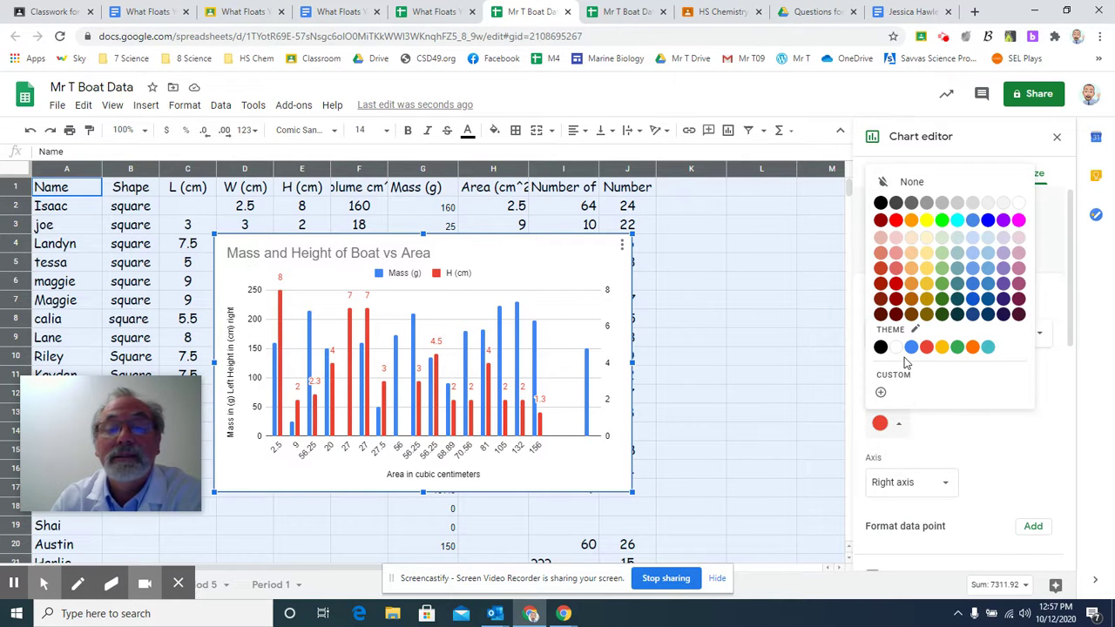
click(971, 453)
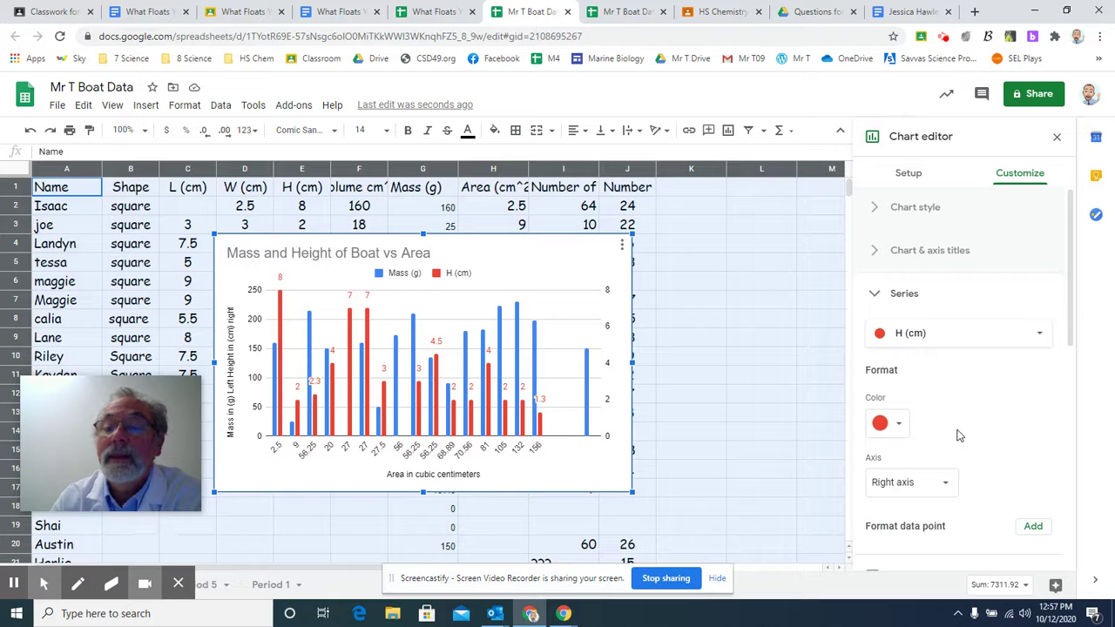
Step: Turn on data labels for the Mass (g) series and move the chart clear of the length, width, height and volume columns
click(1017, 334)
click(963, 316)
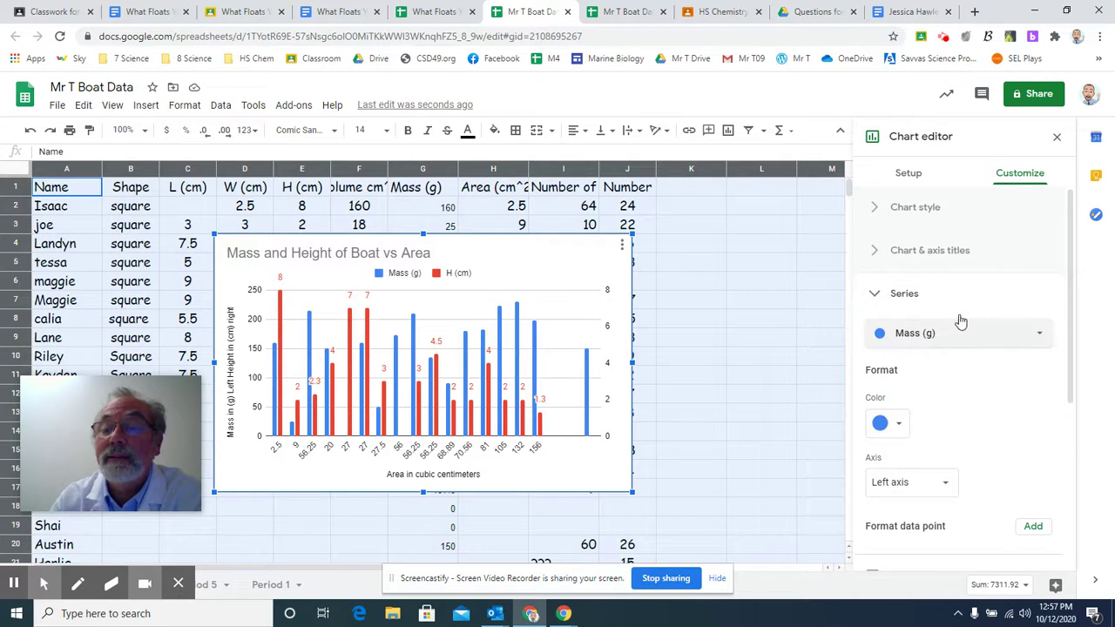
scroll(913, 456, down, 2)
click(875, 461)
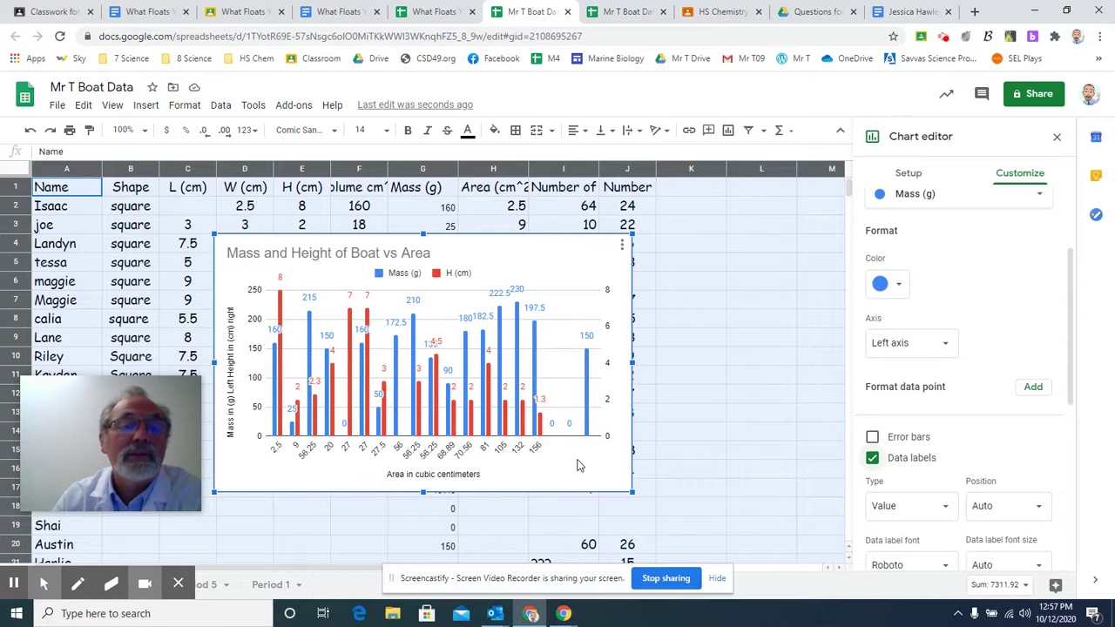
drag(512, 266, 692, 263)
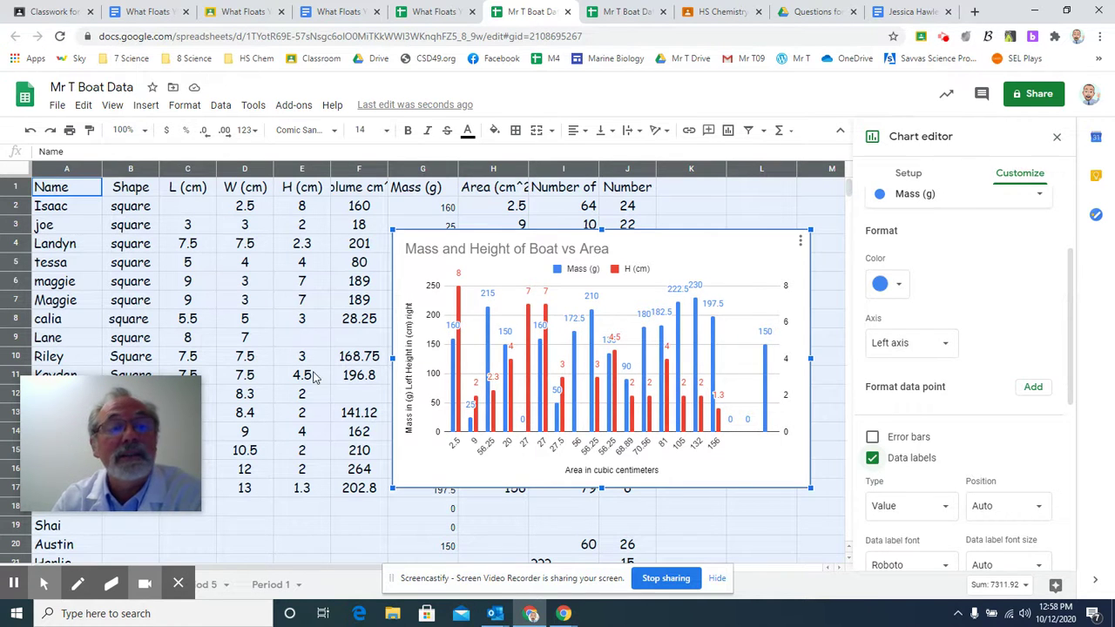
Step: Sort the range A1 to Y995, with a header row, ascending by Mass (g) and then by Area (cm^2)
click(220, 104)
click(259, 246)
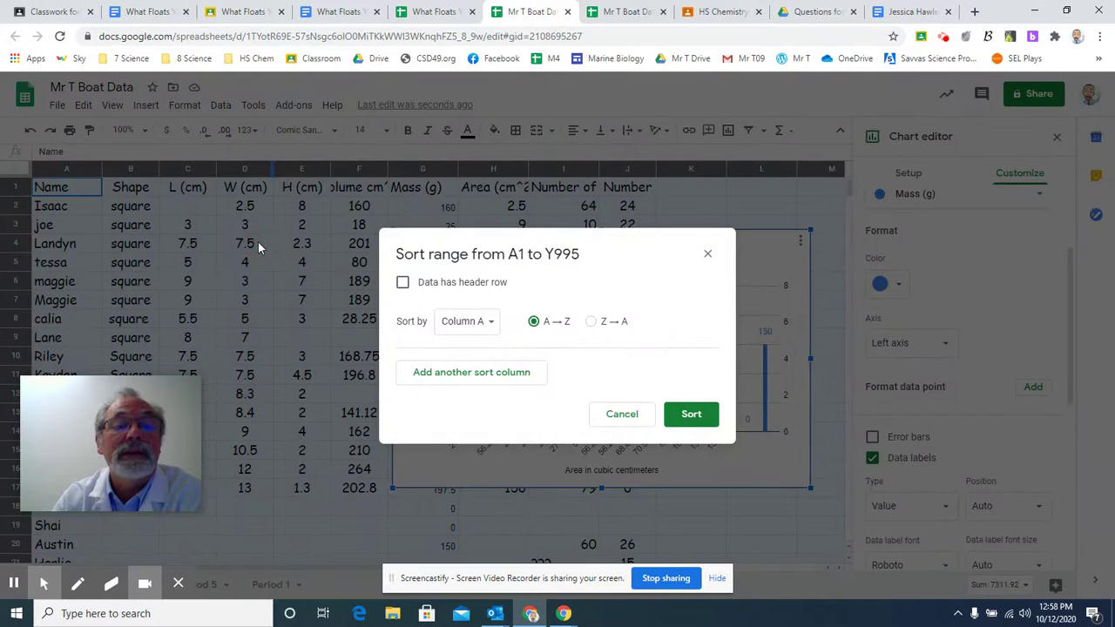
click(431, 285)
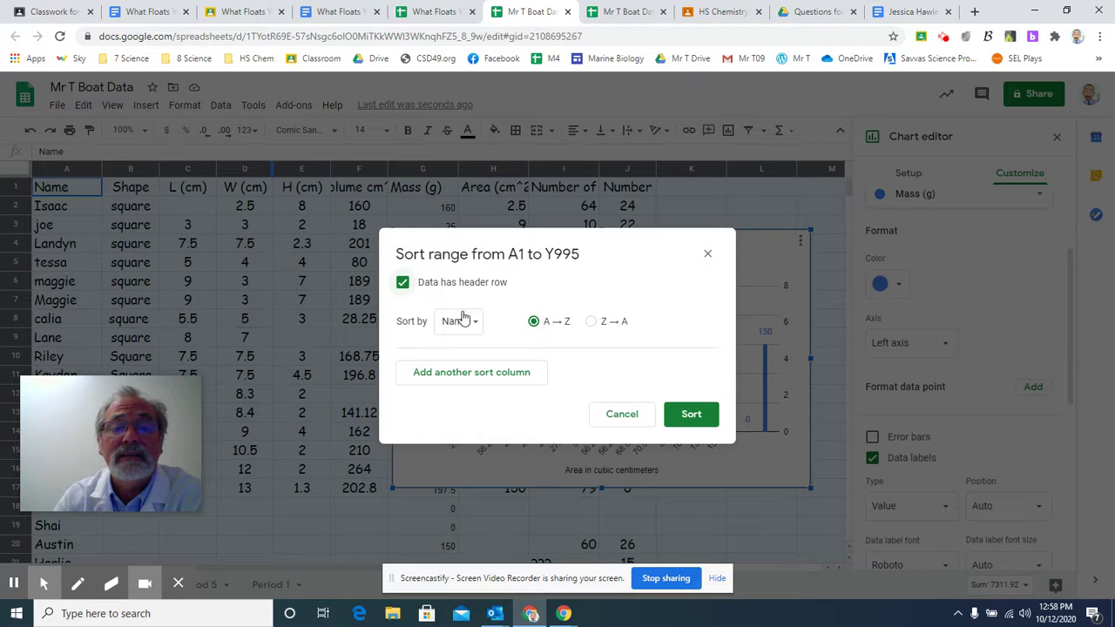
click(457, 321)
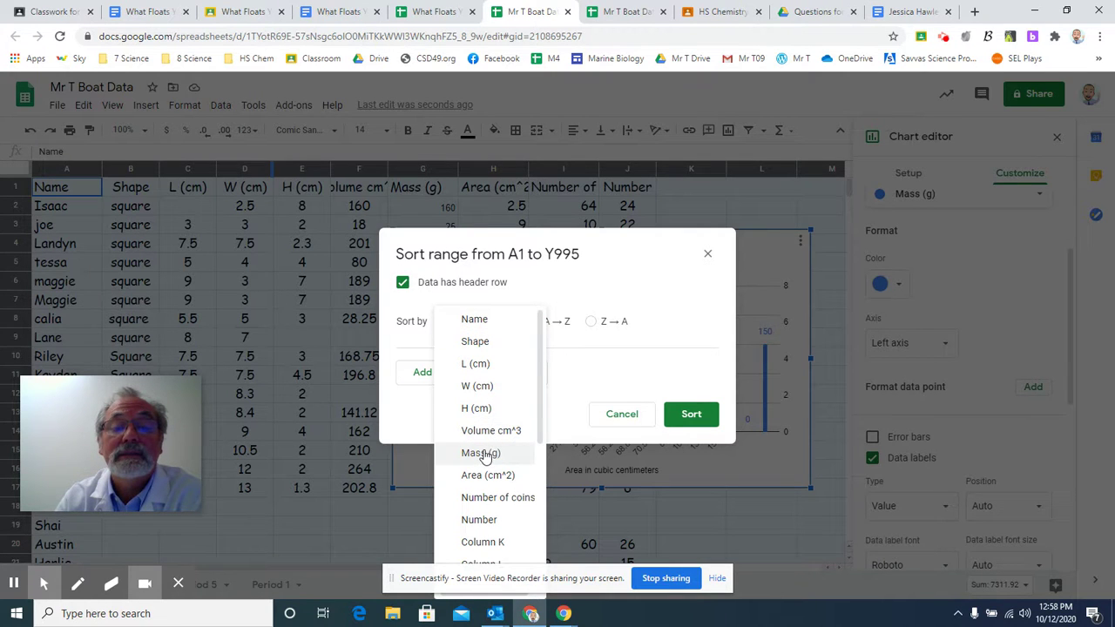
click(484, 454)
click(460, 373)
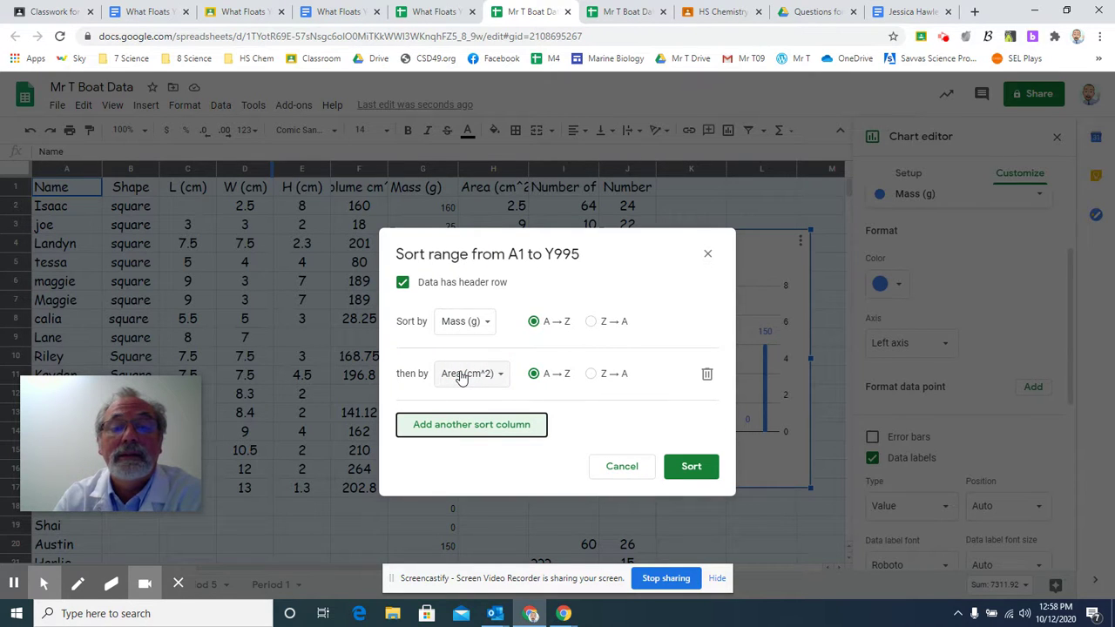
click(691, 470)
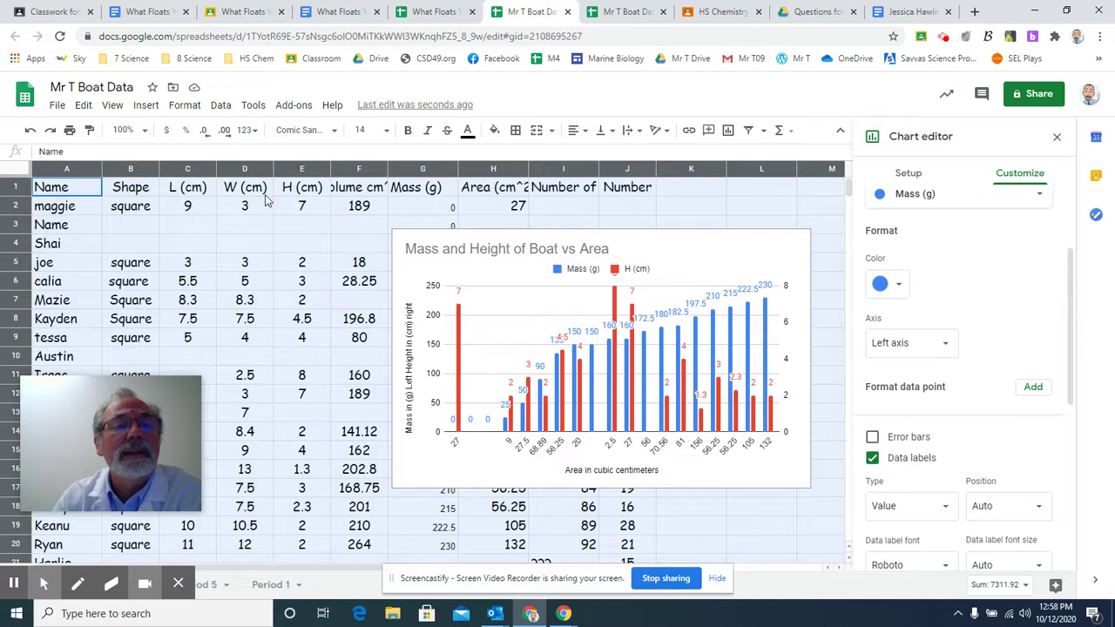
Step: Sort the range A1 to Y995, with a header row, ascending by Mass (g) and then by H (cm)
click(222, 107)
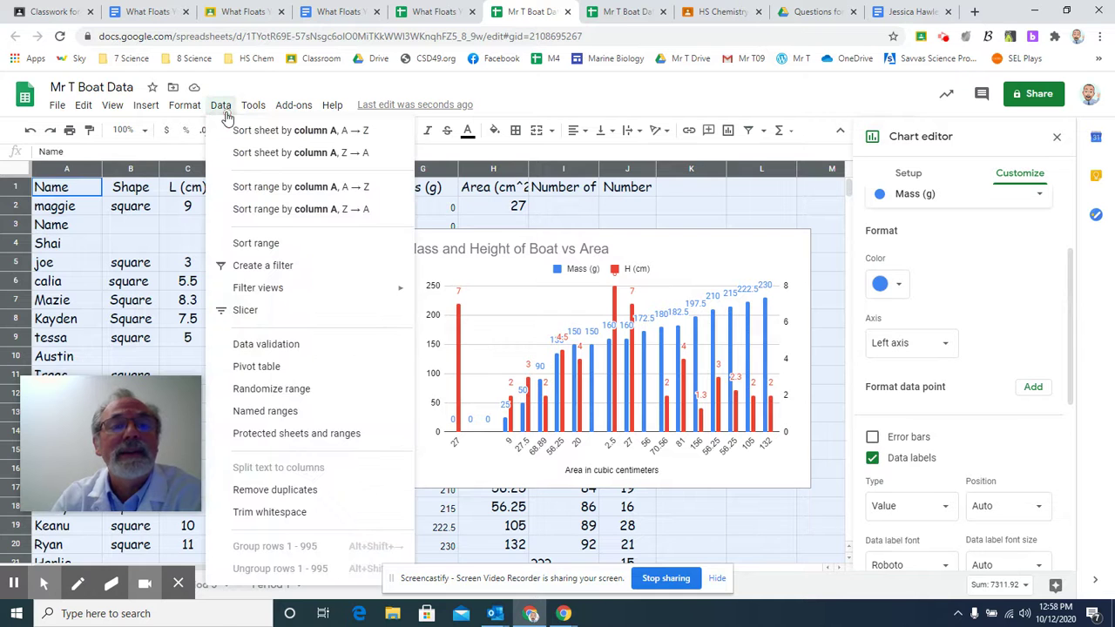
click(273, 245)
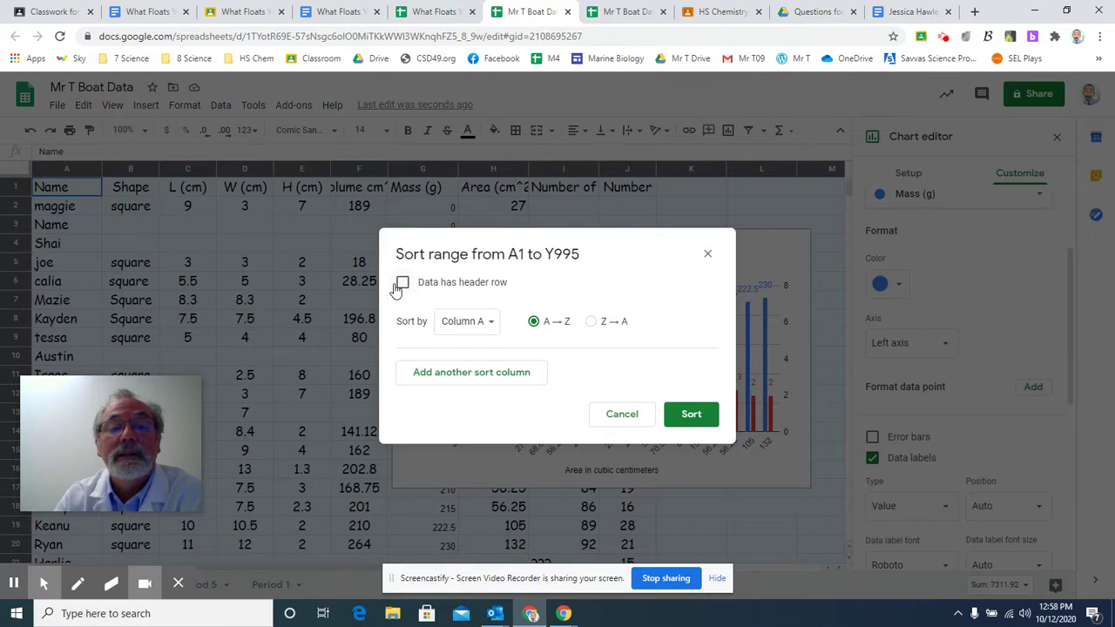
click(403, 283)
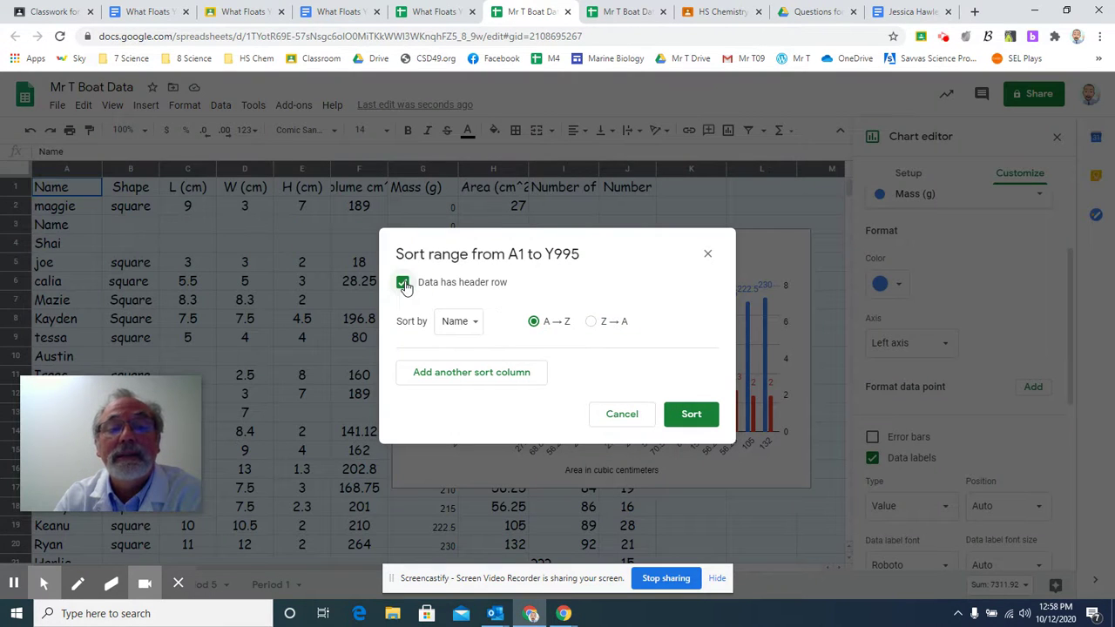
click(452, 329)
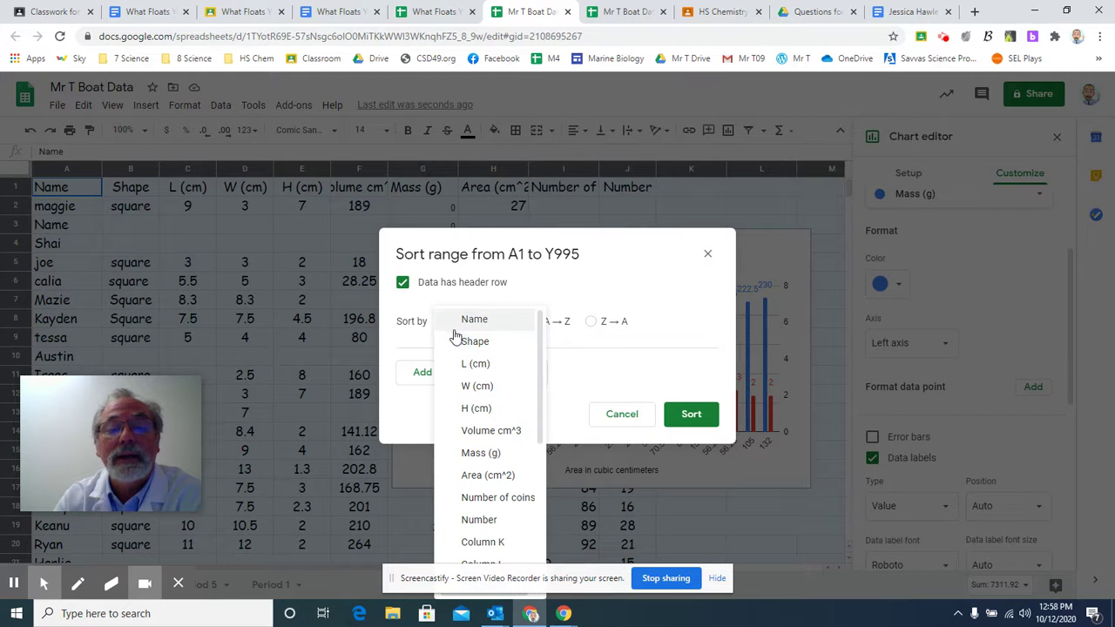
click(475, 453)
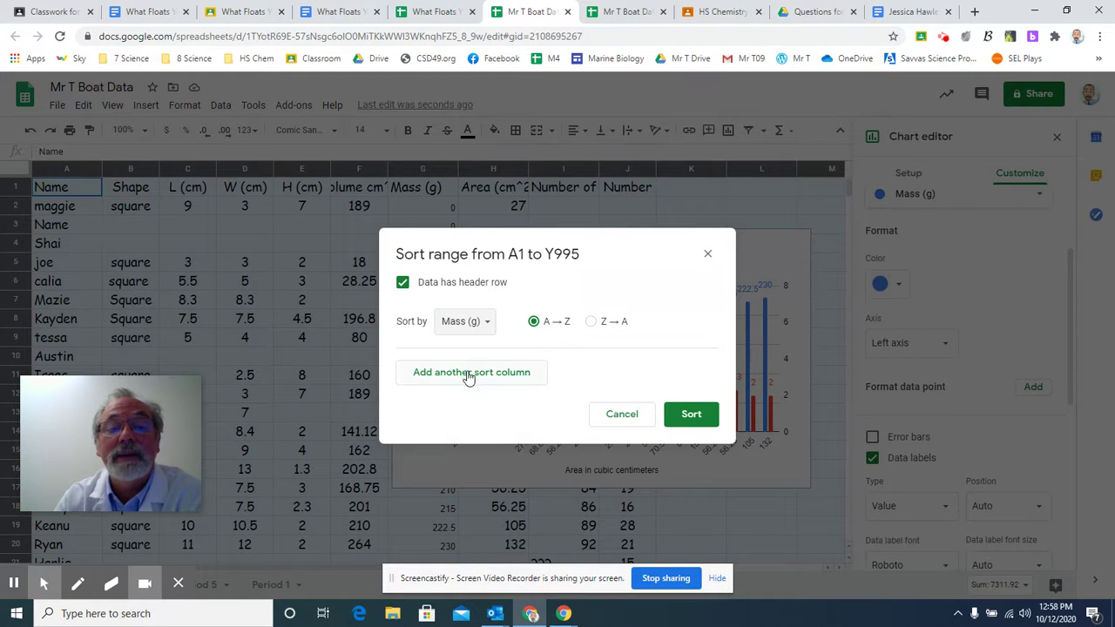
click(466, 375)
click(468, 381)
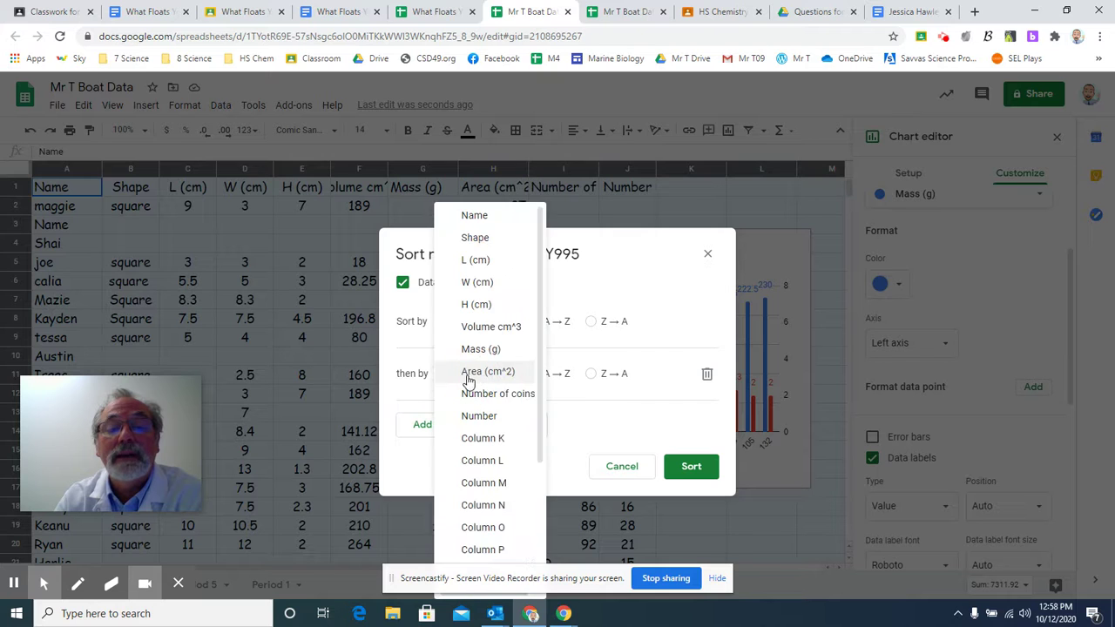
click(468, 303)
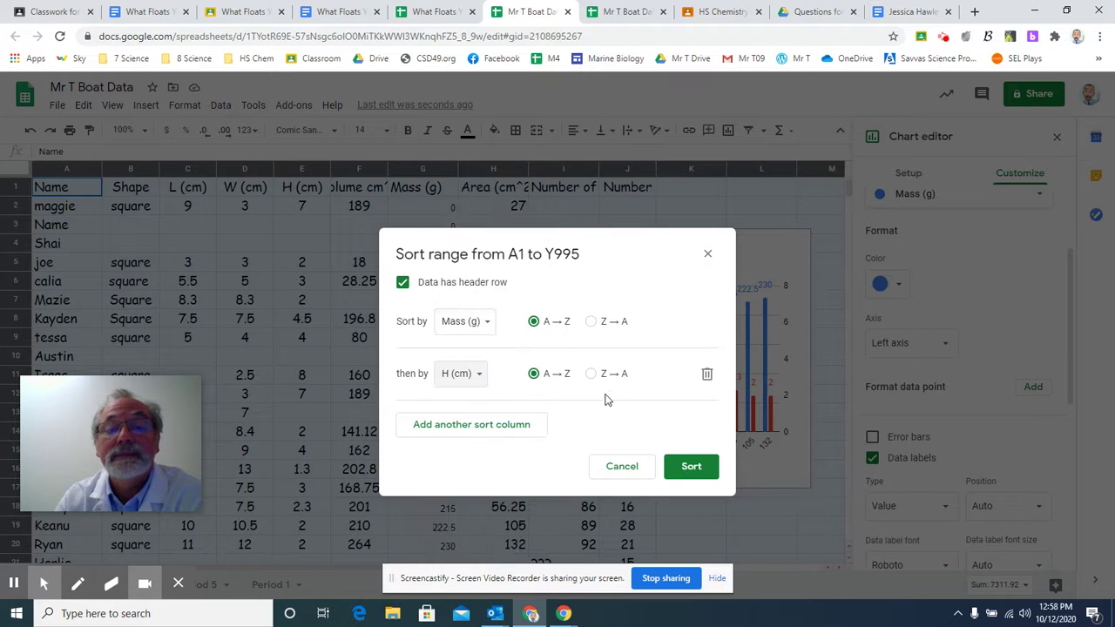
click(691, 467)
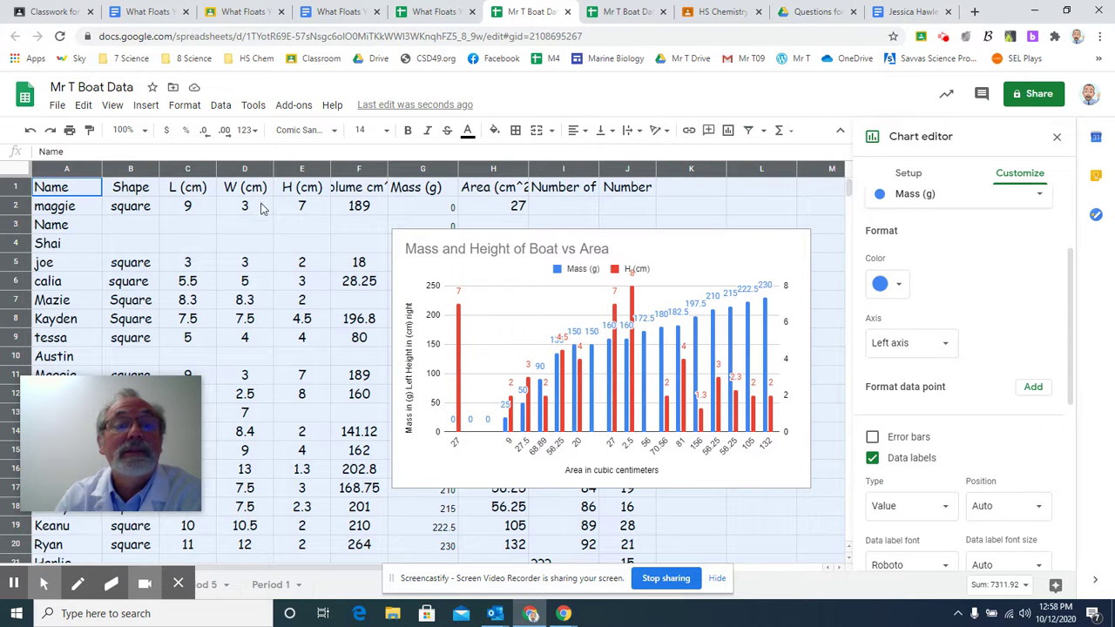
Step: Sort the range A1 to Y995, with a header row, ascending by Area (cm^2) and then by H (cm)
click(226, 109)
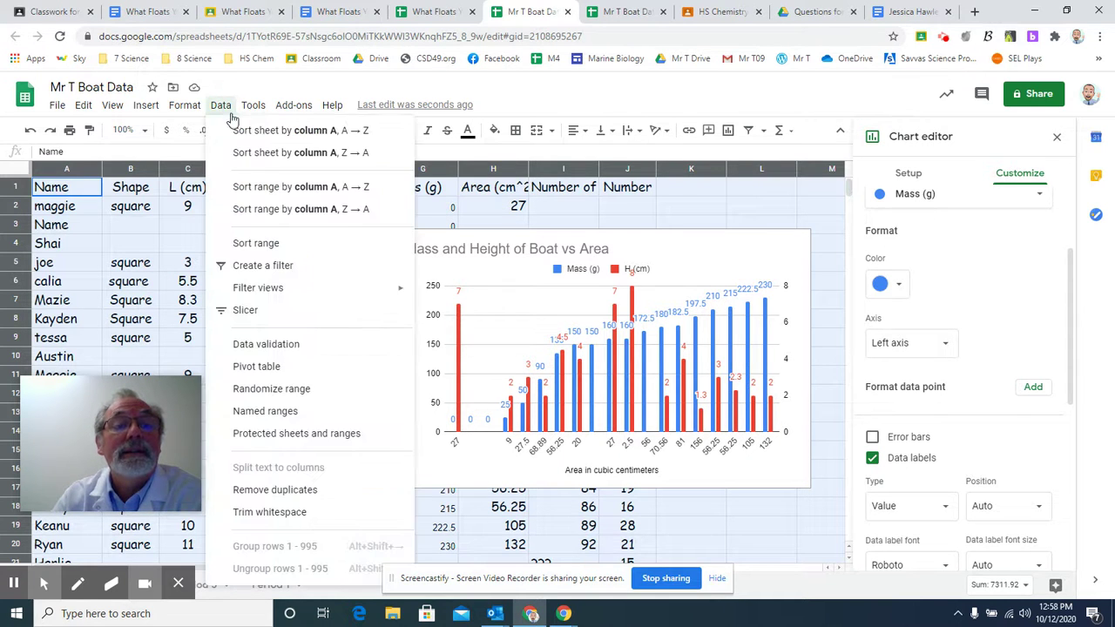
click(279, 243)
click(436, 289)
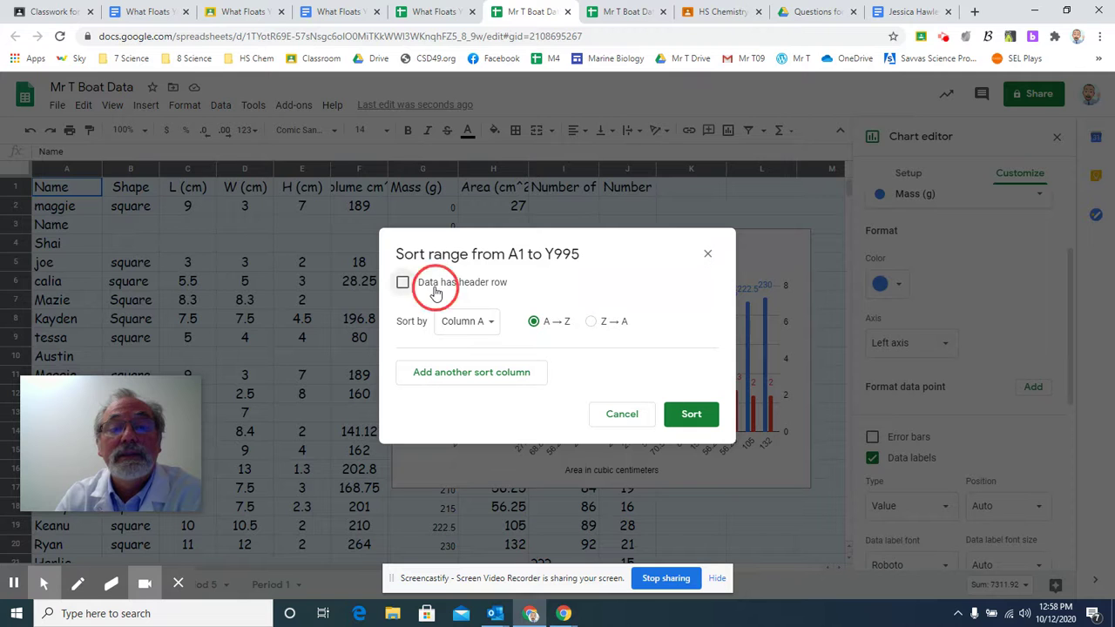
click(457, 325)
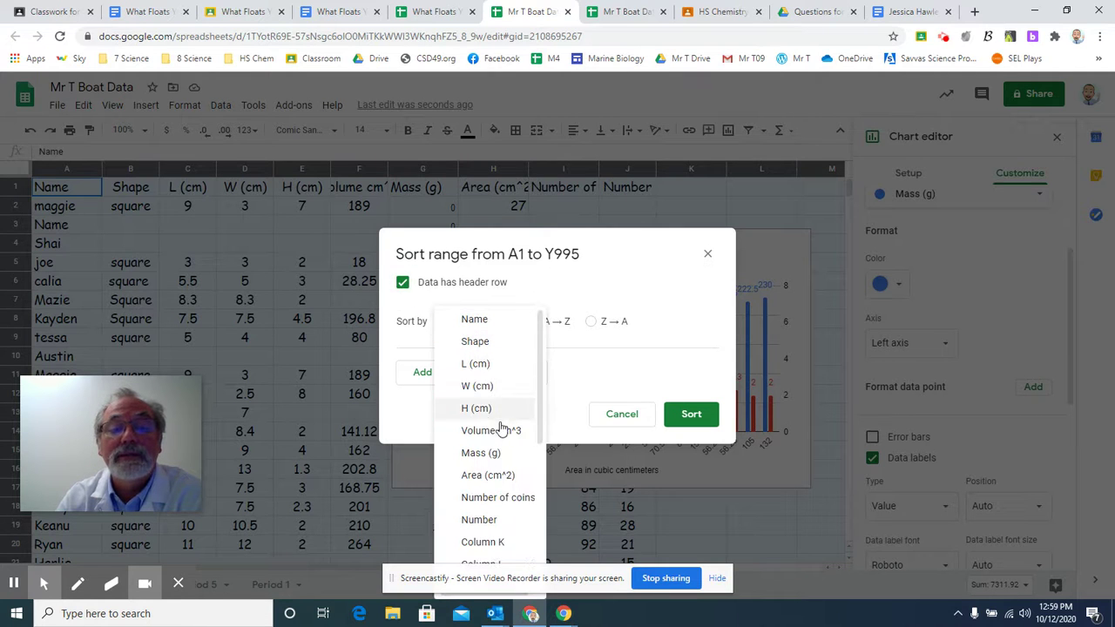
click(475, 476)
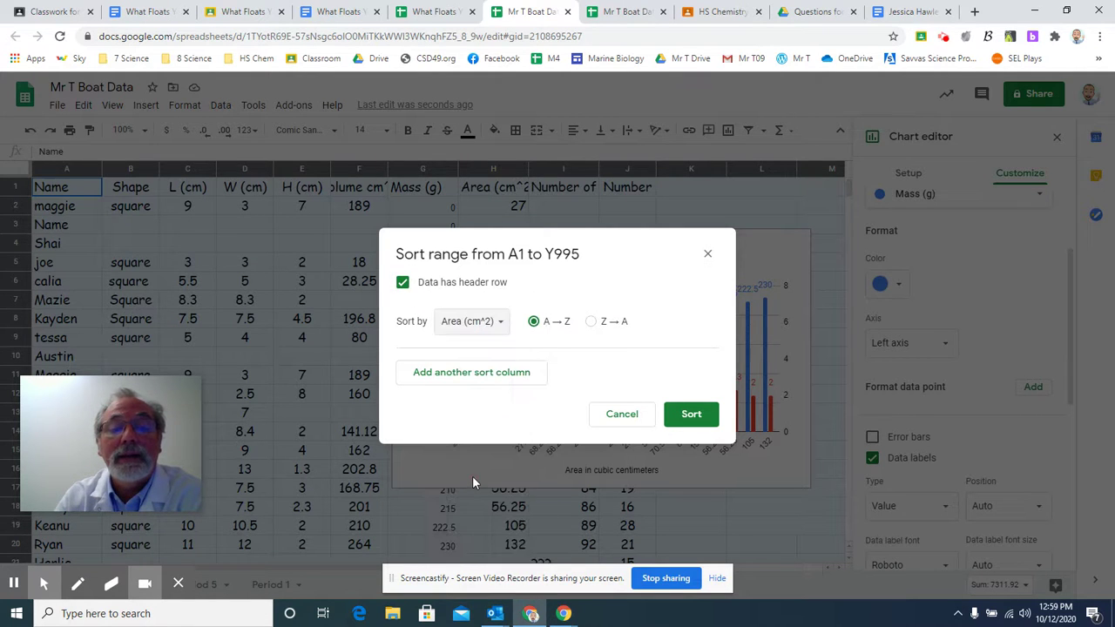
click(463, 373)
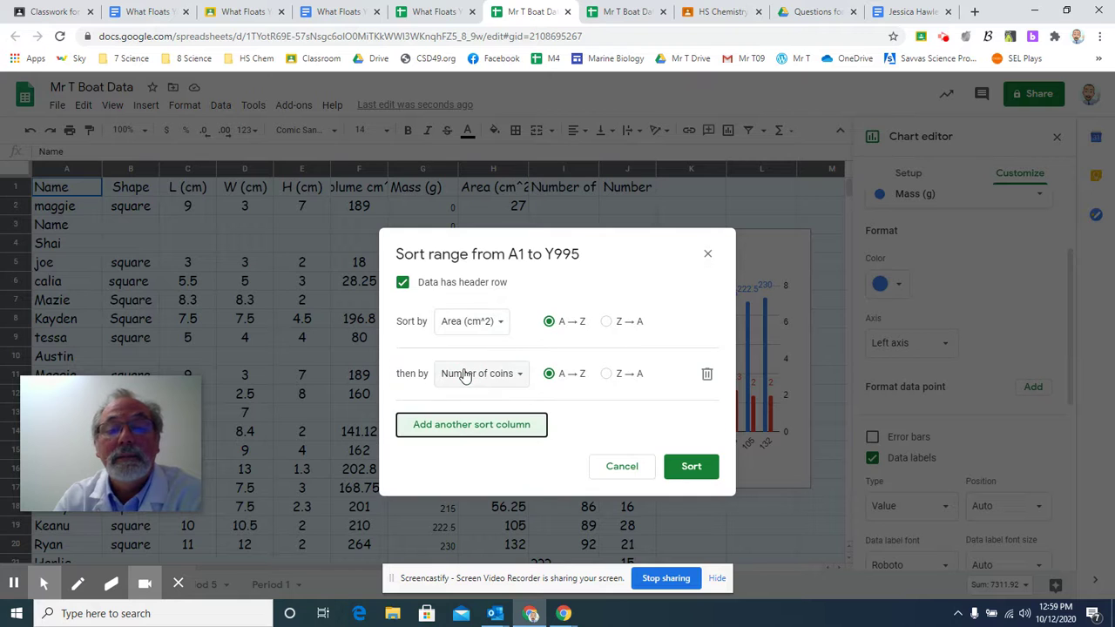
click(464, 373)
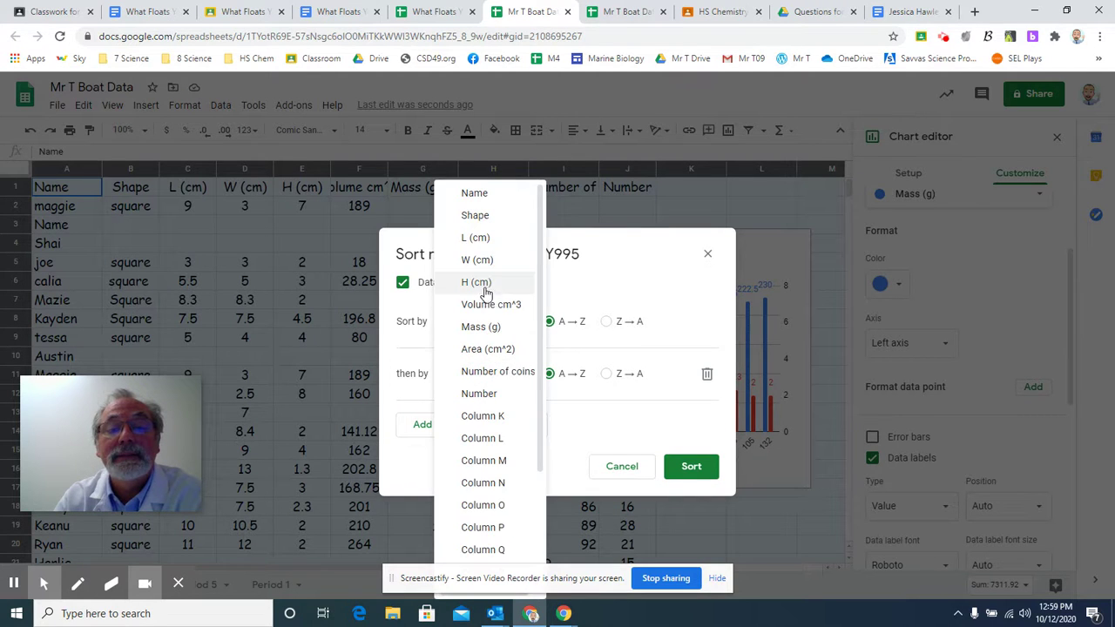
click(474, 283)
click(689, 472)
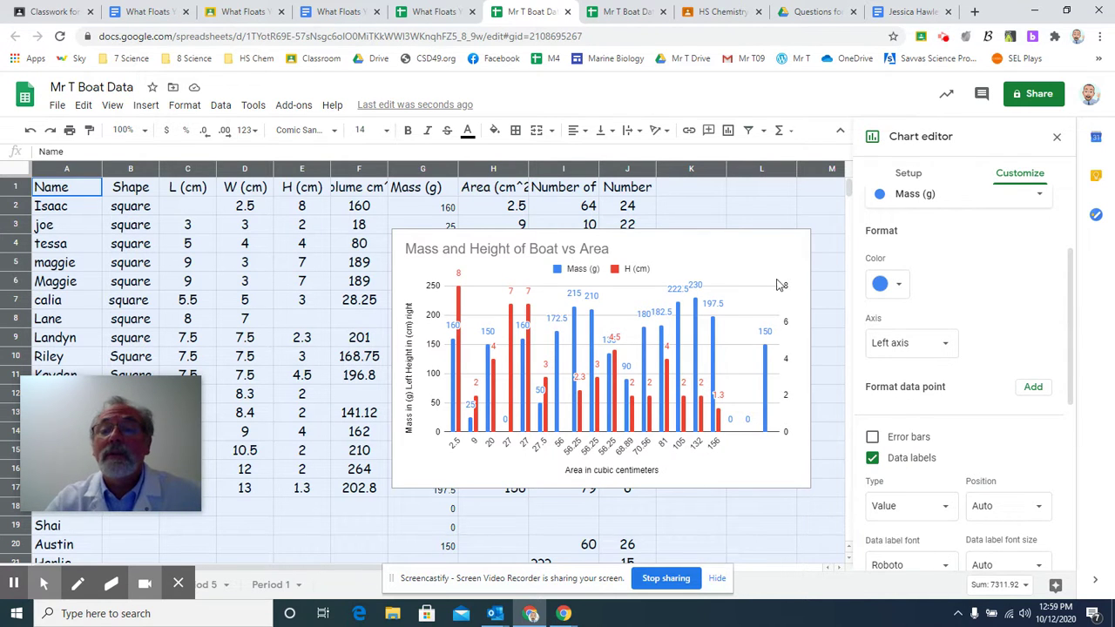
Step: Copy the "Mass and Height of Boat vs Area" chart
click(799, 246)
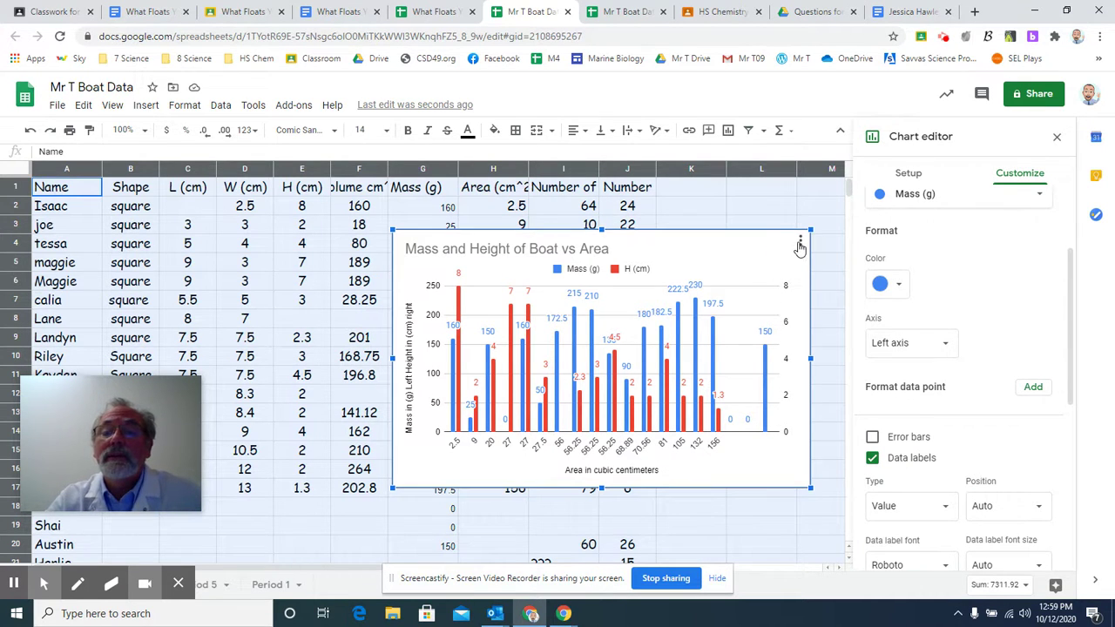
click(799, 244)
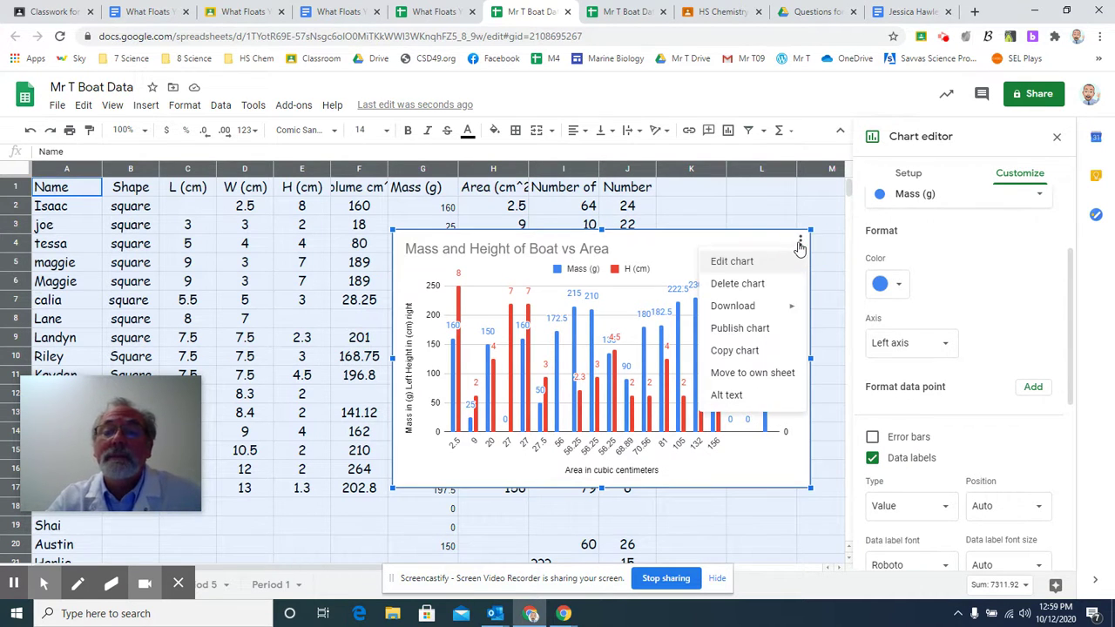
click(746, 352)
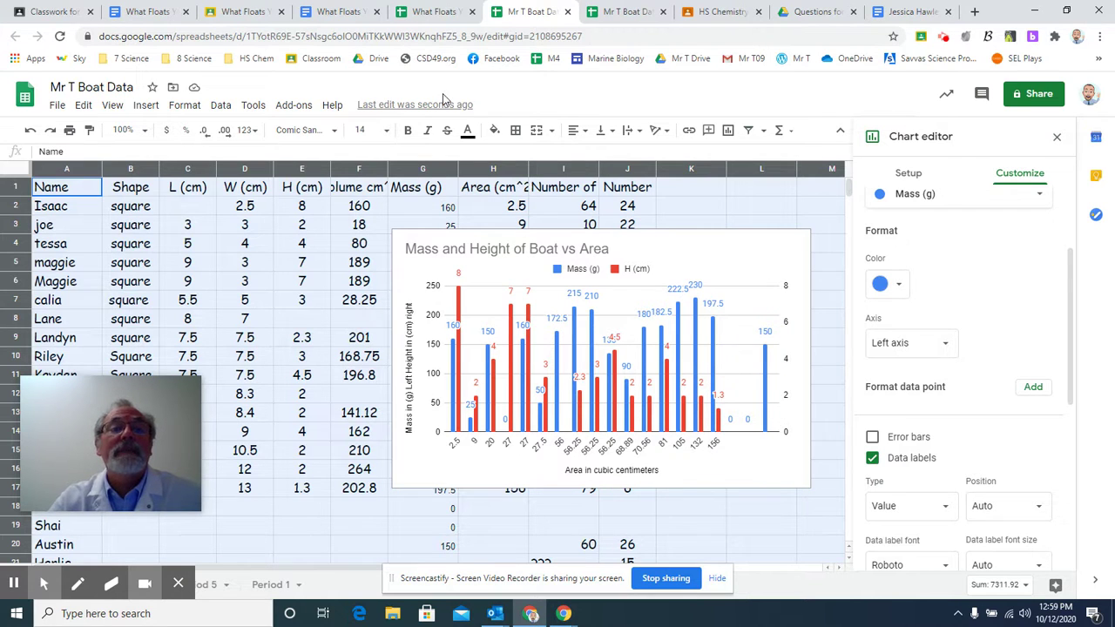
Step: Switch to the What Floats Your Boat document and place the text cursor in the blank space below the Graph Data item
click(337, 12)
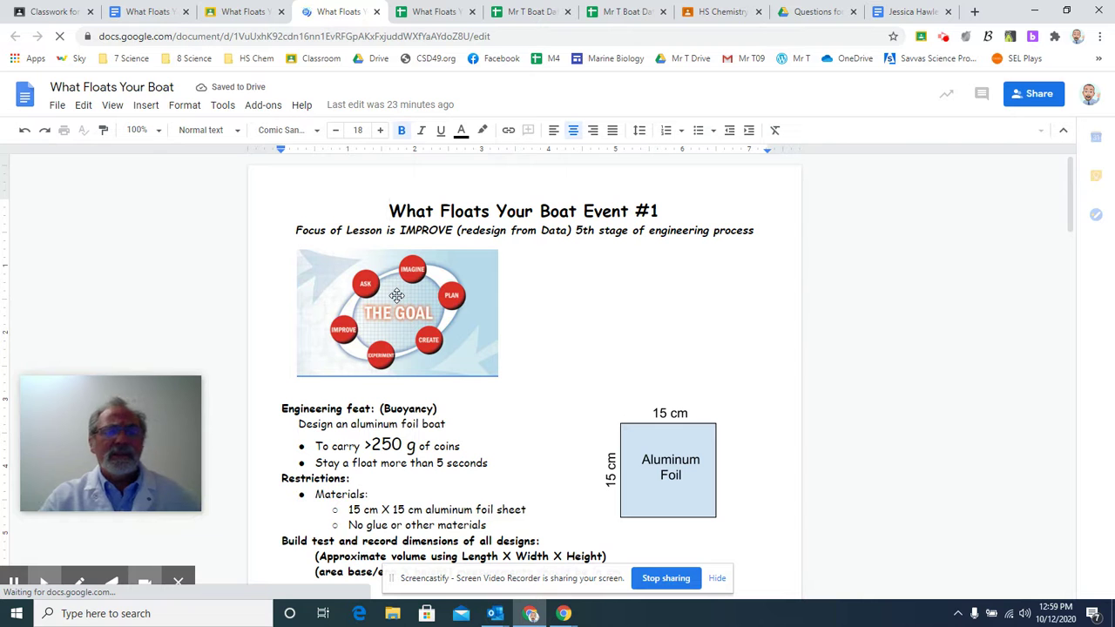
scroll(443, 339, down, 4)
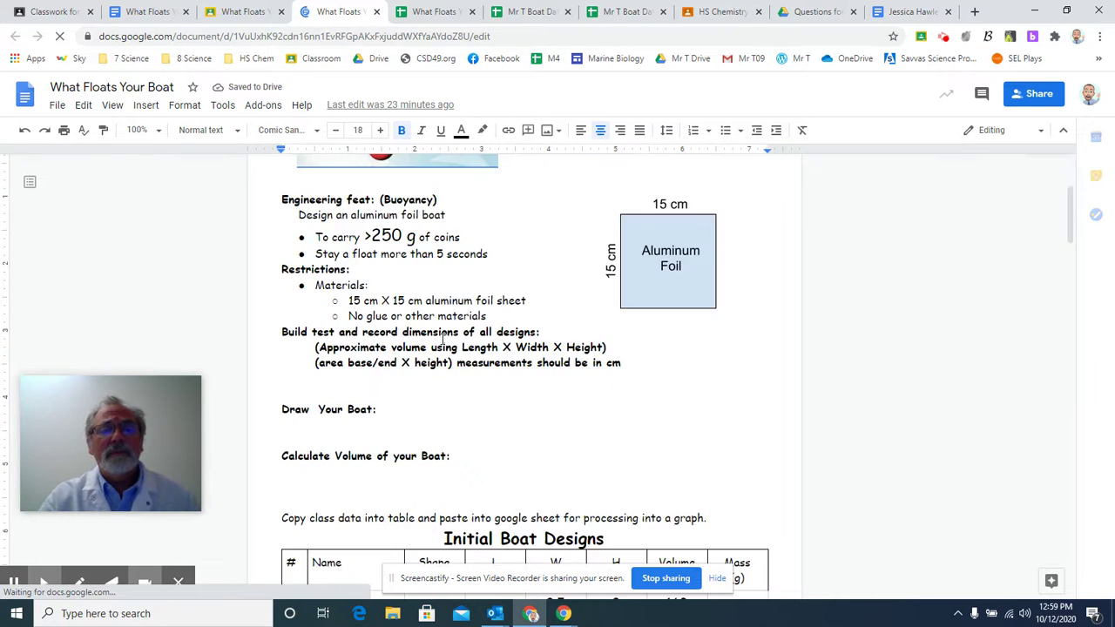
scroll(442, 339, down, 10)
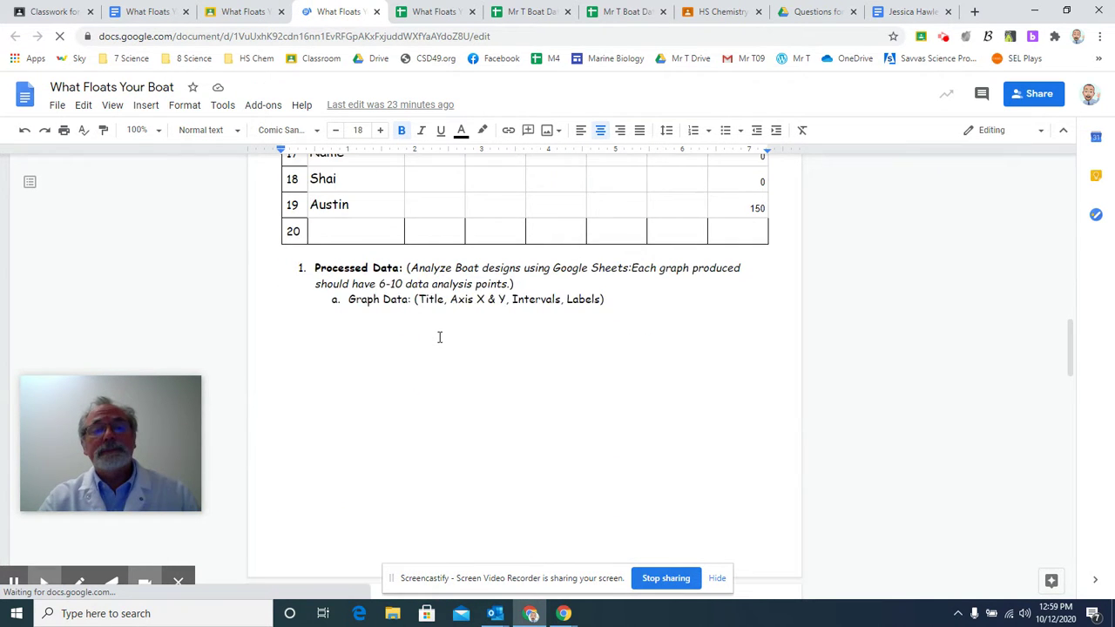
click(428, 321)
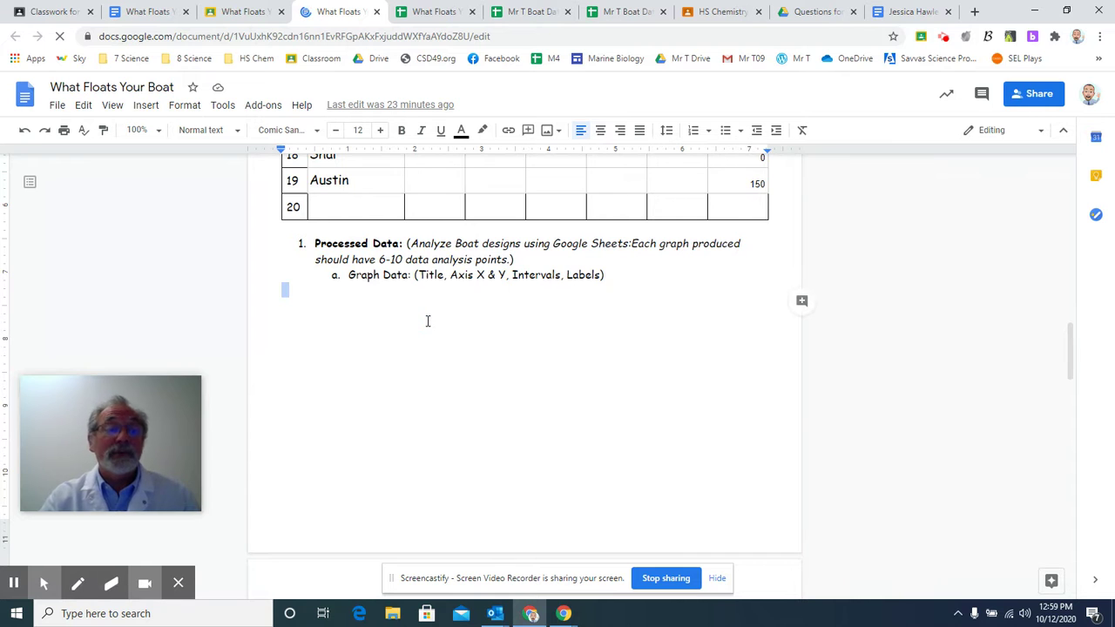